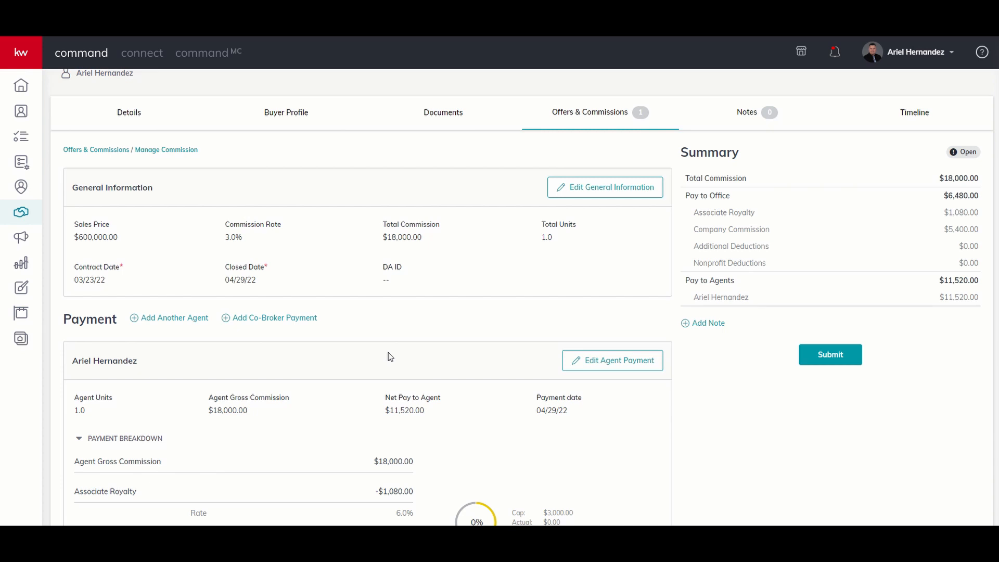
Step: Add another agent to the payment by name with 0.5 agent units, calculate their gross commission, and save the entry
{"action": "left_click", "coordinate": [172, 317]}
{"action": "left_click", "coordinate": [461, 110]}
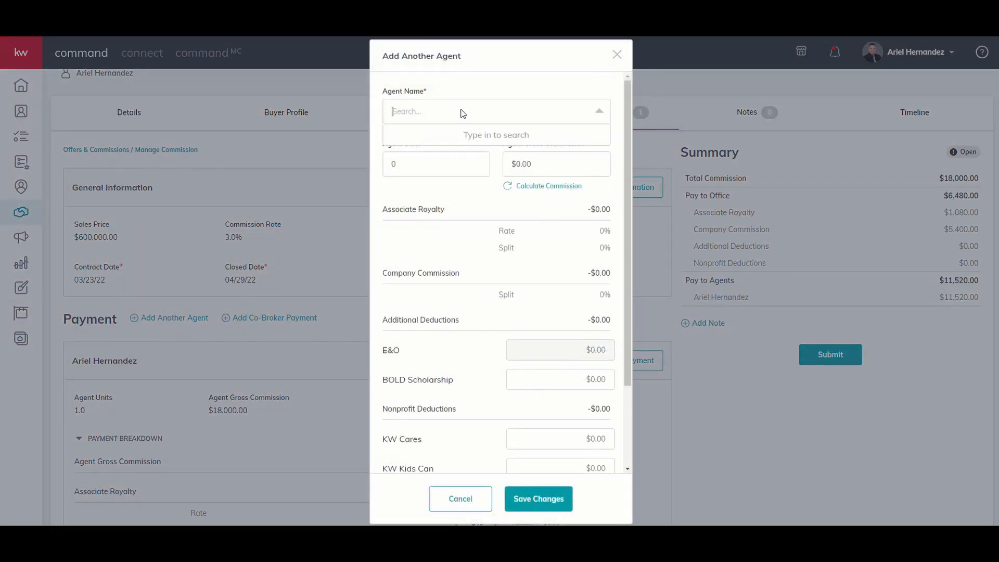
{"action": "type", "text": "ayo"}
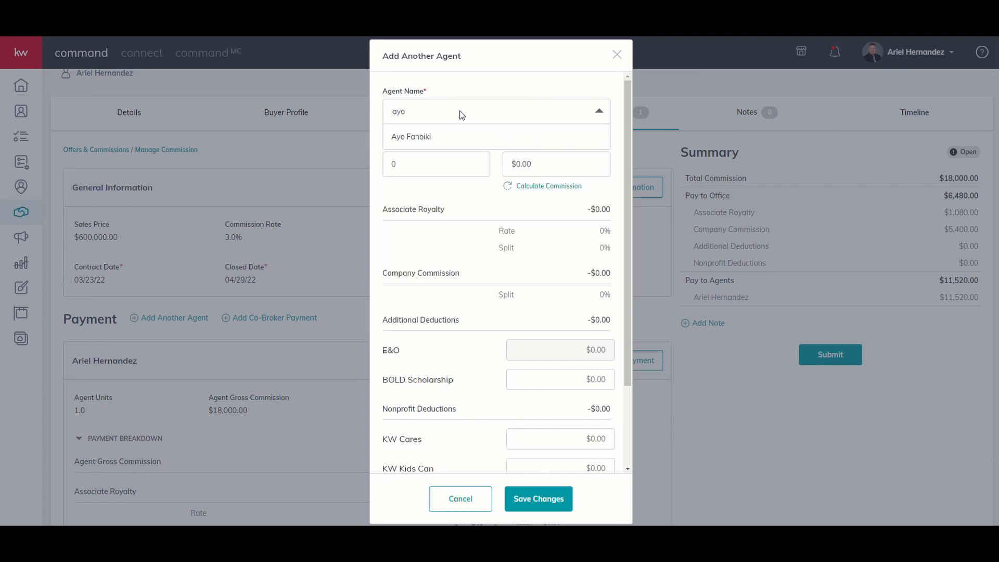
{"action": "left_click", "coordinate": [453, 138]}
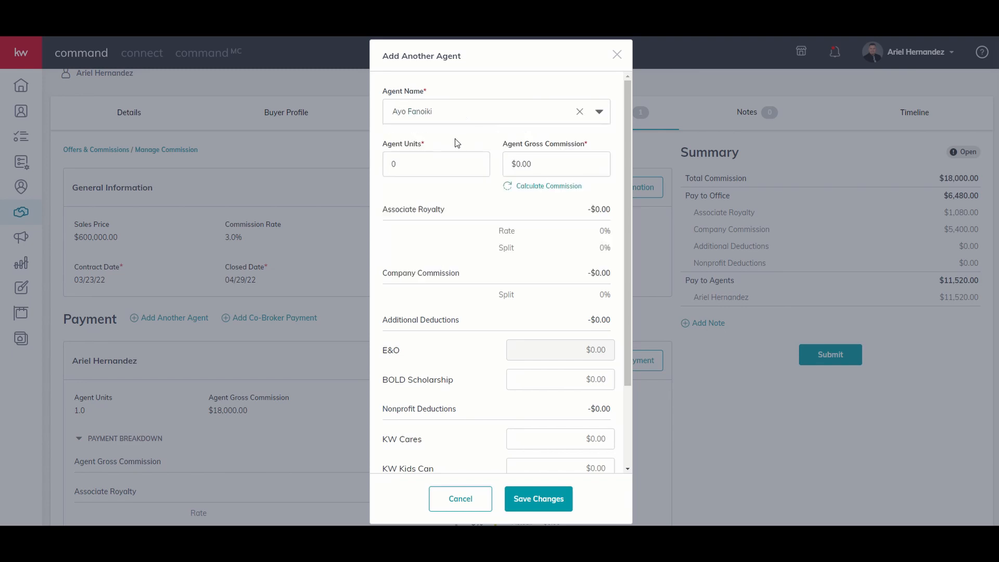
{"action": "left_click", "coordinate": [413, 167]}
{"action": "type", "text": "0.5"}
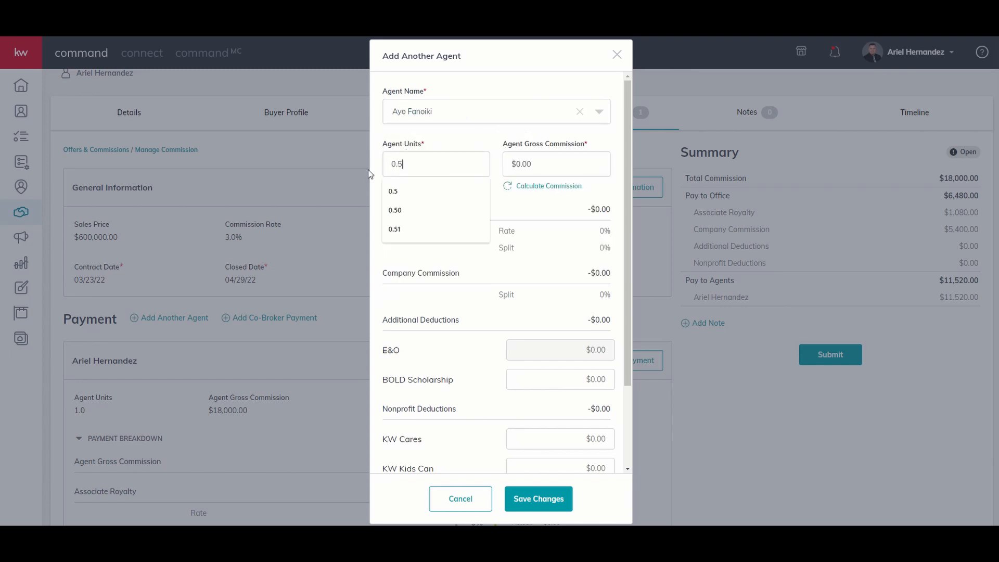
{"action": "left_click", "coordinate": [404, 131]}
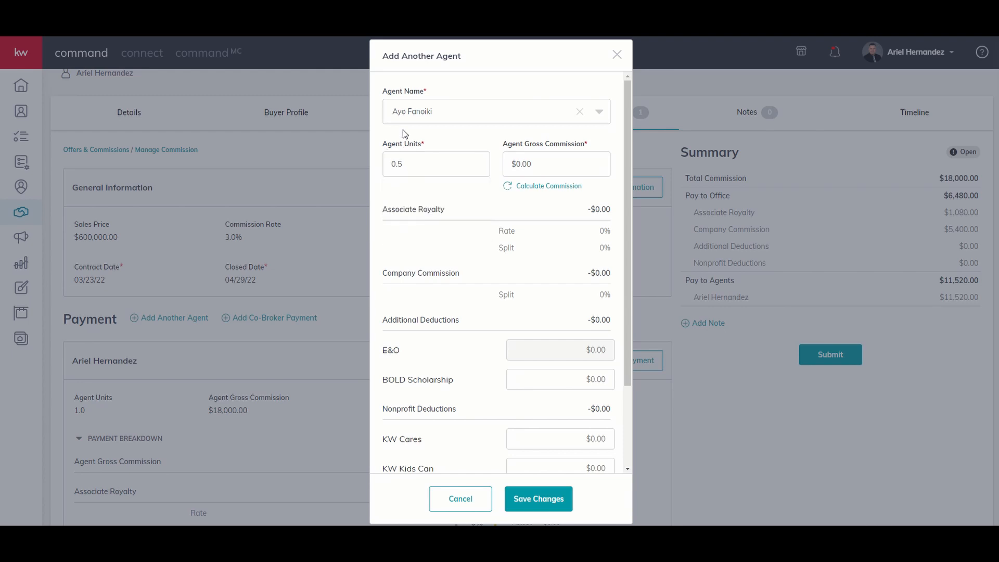
{"action": "left_click", "coordinate": [540, 190]}
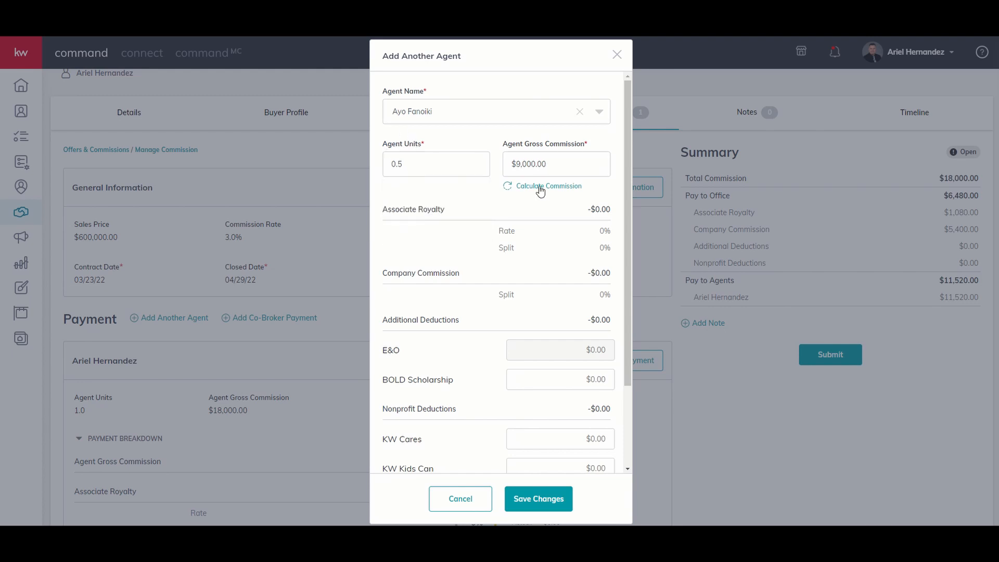
{"action": "left_click", "coordinate": [536, 500]}
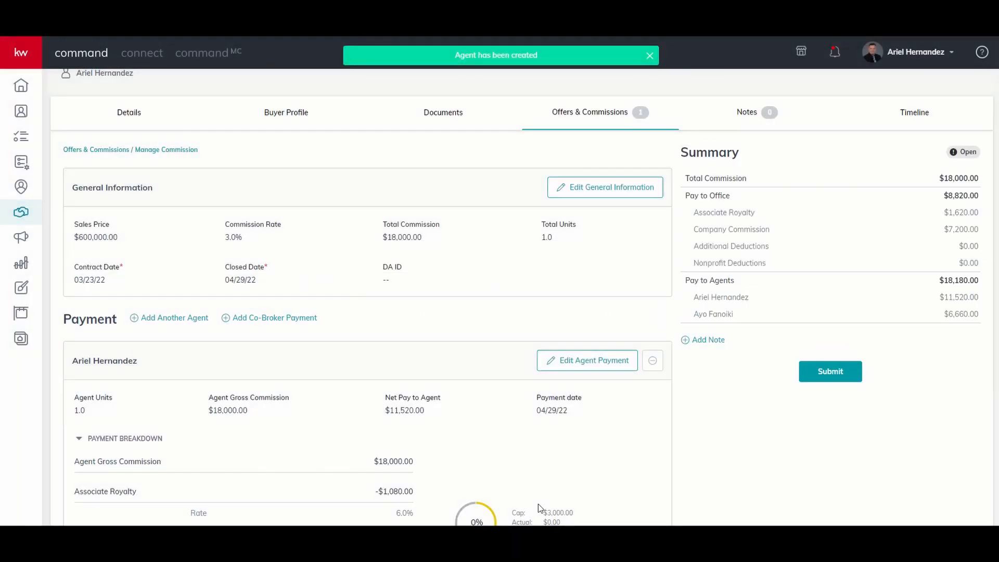
Step: Set the primary agent's units to 0.5, recalculate their gross commission, and save the payment changes
{"action": "scroll", "coordinate": [366, 367], "scroll_direction": "down", "scroll_amount": 11}
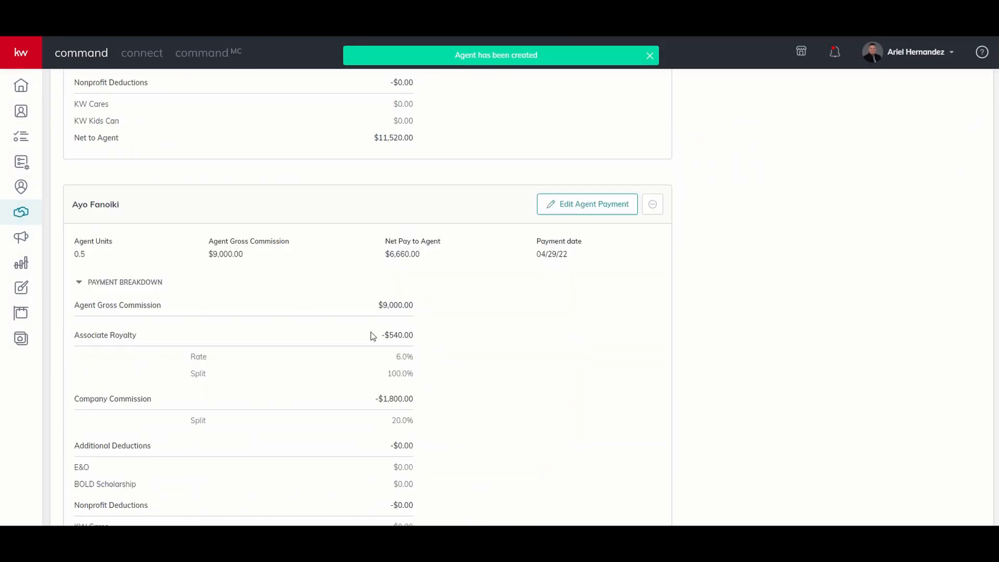
{"action": "scroll", "coordinate": [374, 340], "scroll_direction": "up", "scroll_amount": 4}
{"action": "scroll", "coordinate": [376, 349], "scroll_direction": "up", "scroll_amount": 7}
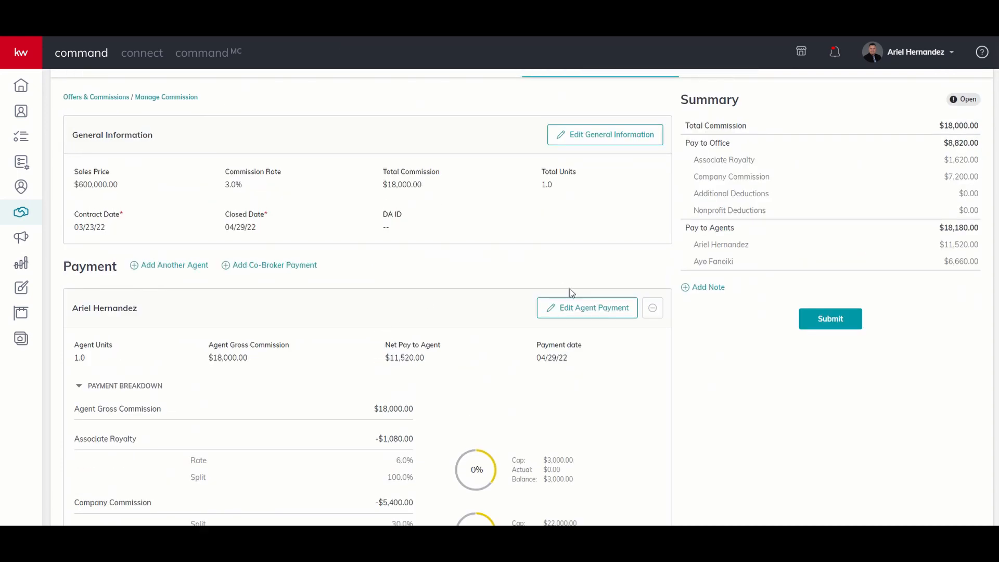
{"action": "left_click", "coordinate": [625, 312]}
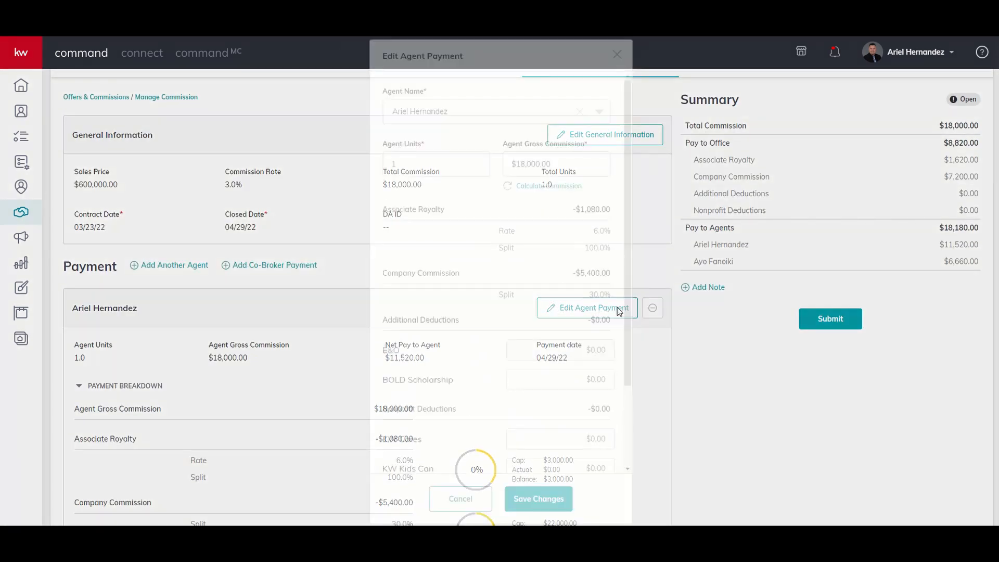
{"action": "left_click_drag", "start_coordinate": [398, 164], "coordinate": [366, 164]}
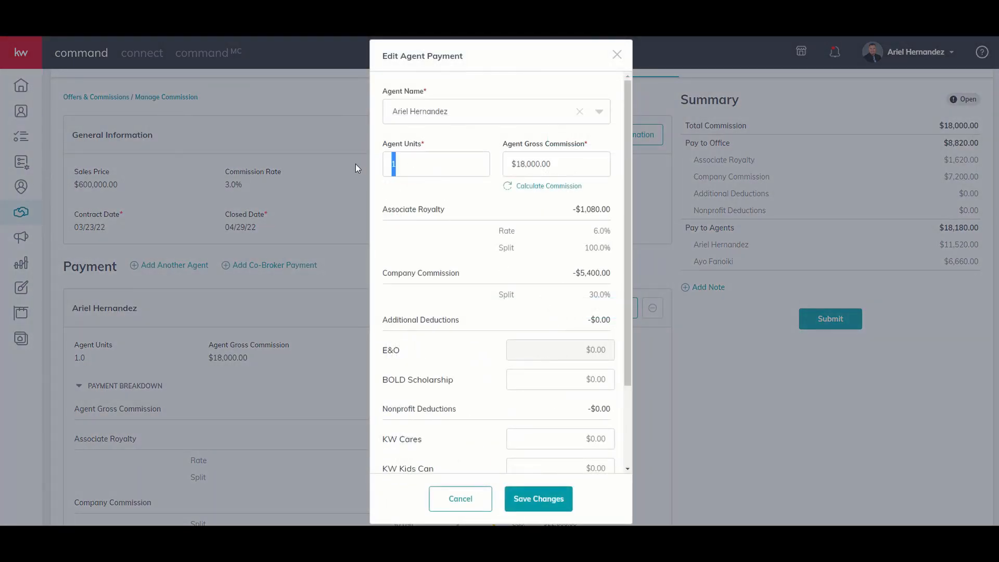
{"action": "type", "text": "0.5"}
{"action": "left_click", "coordinate": [416, 191]}
{"action": "left_click", "coordinate": [528, 188]}
{"action": "left_click", "coordinate": [538, 505]}
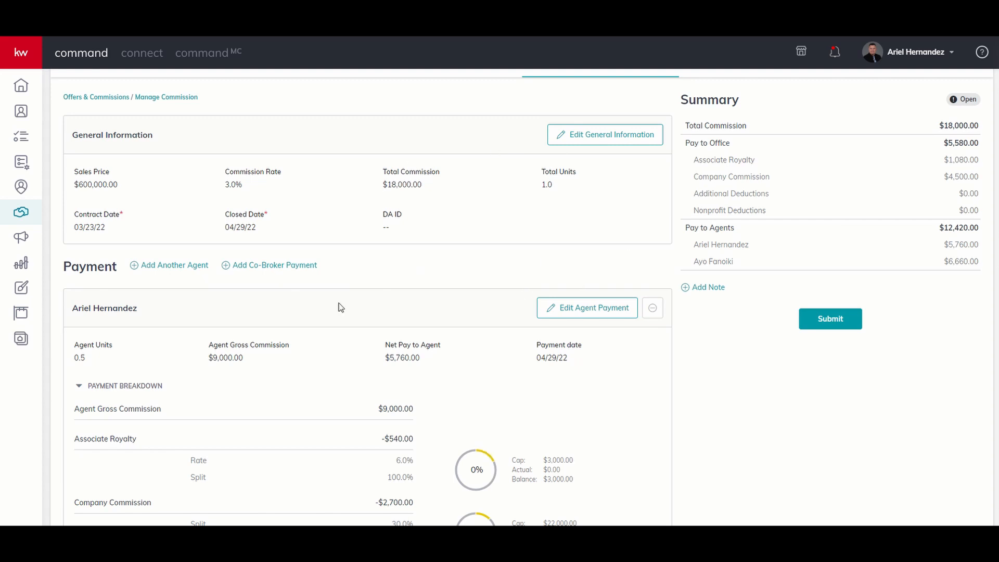
Step: Compare both agents' units, gross commissions and payment breakdowns against the total commission and the summary
{"action": "scroll", "coordinate": [217, 354], "scroll_direction": "down", "scroll_amount": 8}
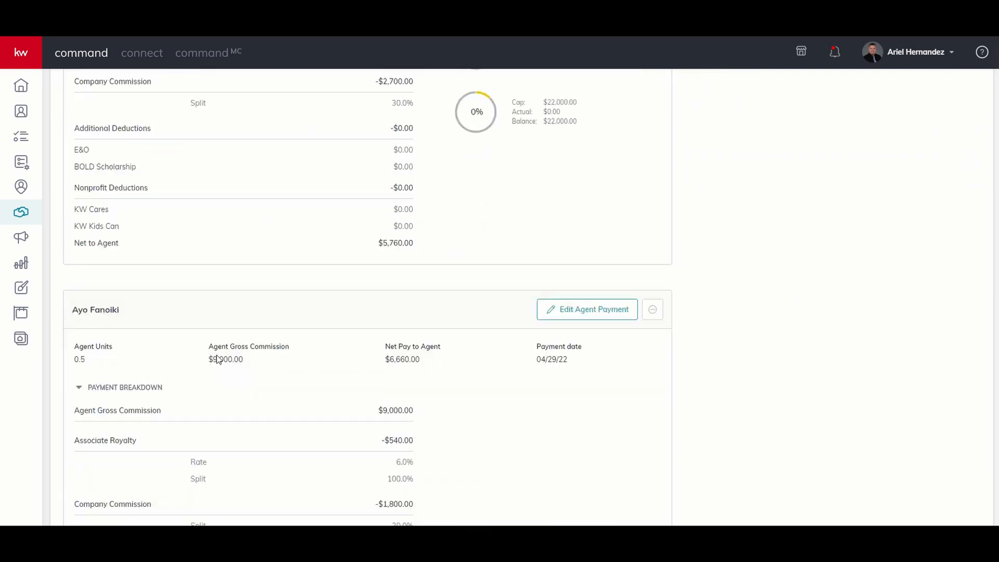
{"action": "scroll", "coordinate": [253, 368], "scroll_direction": "up", "scroll_amount": 8}
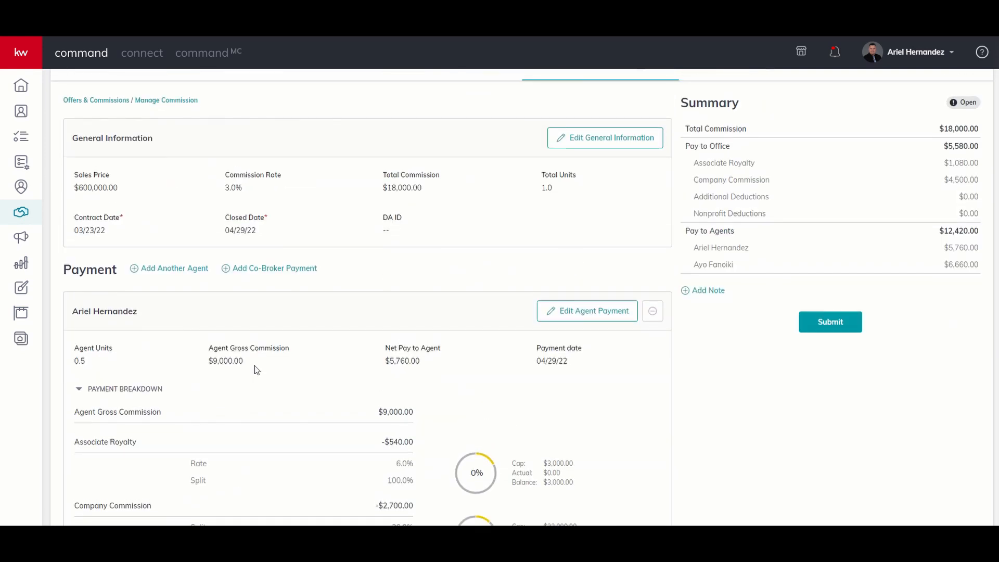
{"action": "scroll", "coordinate": [256, 370], "scroll_direction": "up", "scroll_amount": 2}
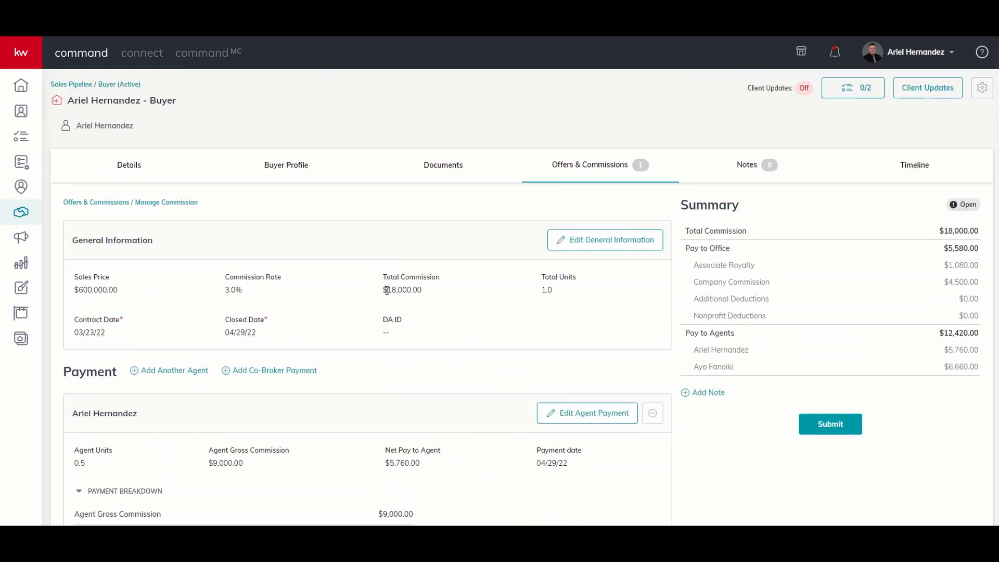
{"action": "scroll", "coordinate": [73, 307], "scroll_direction": "down", "scroll_amount": 3}
{"action": "scroll", "coordinate": [83, 333], "scroll_direction": "down", "scroll_amount": 4}
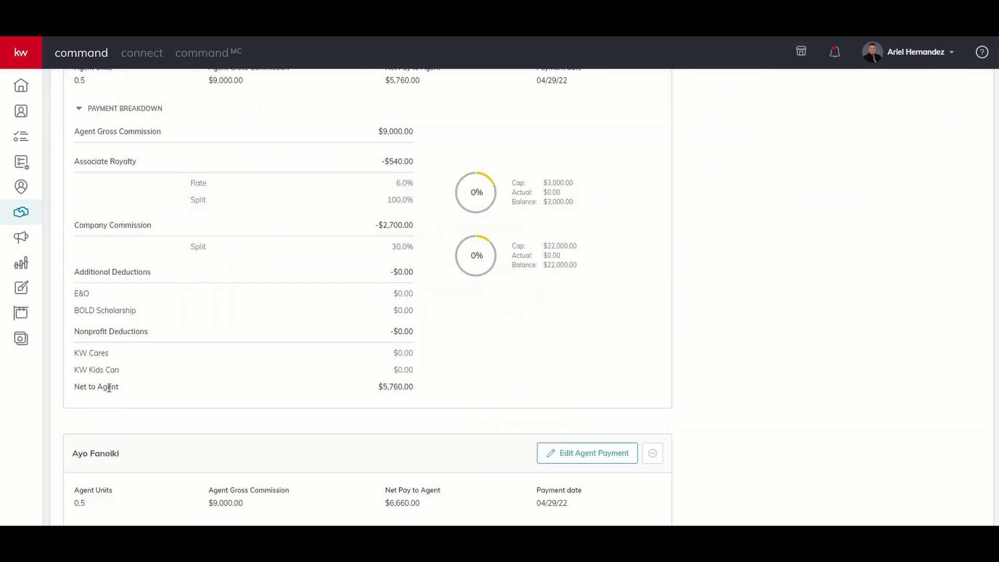
{"action": "scroll", "coordinate": [104, 359], "scroll_direction": "down", "scroll_amount": 4}
{"action": "scroll", "coordinate": [165, 373], "scroll_direction": "up", "scroll_amount": 8}
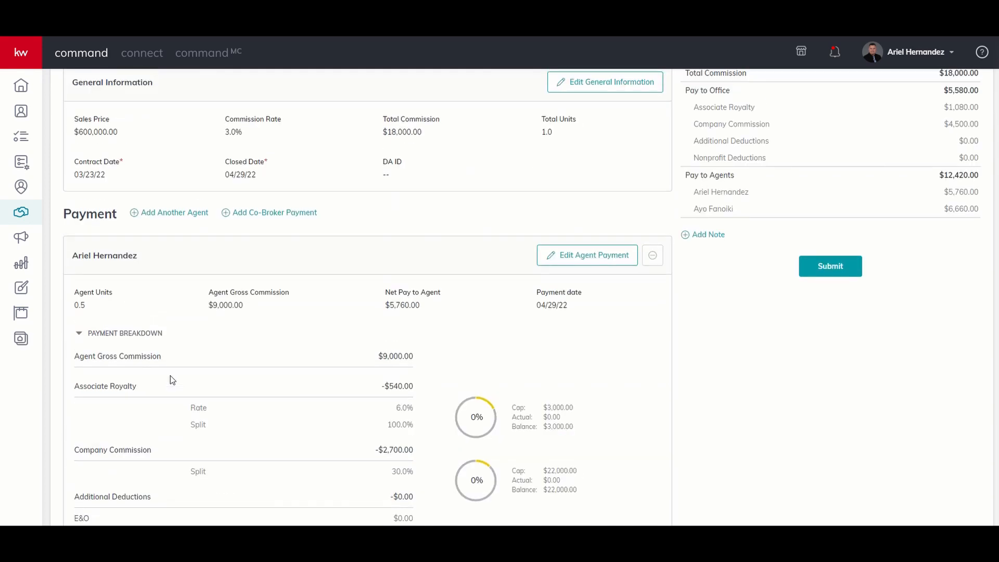
{"action": "scroll", "coordinate": [170, 376], "scroll_direction": "up", "scroll_amount": 1}
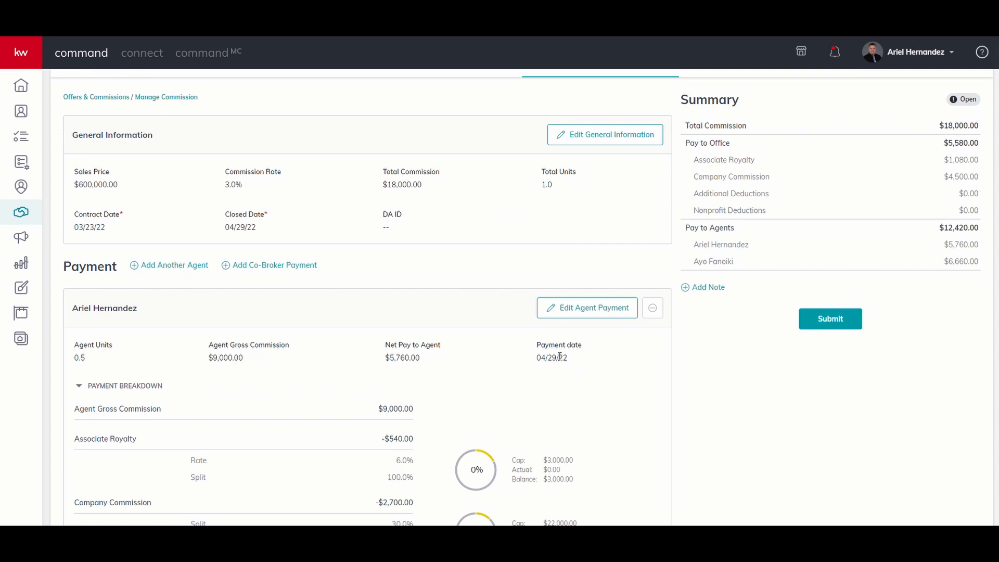
Step: Remove the second agent's payment entry from the commission
{"action": "scroll", "coordinate": [559, 356], "scroll_direction": "down", "scroll_amount": 5}
{"action": "left_click", "coordinate": [653, 467]}
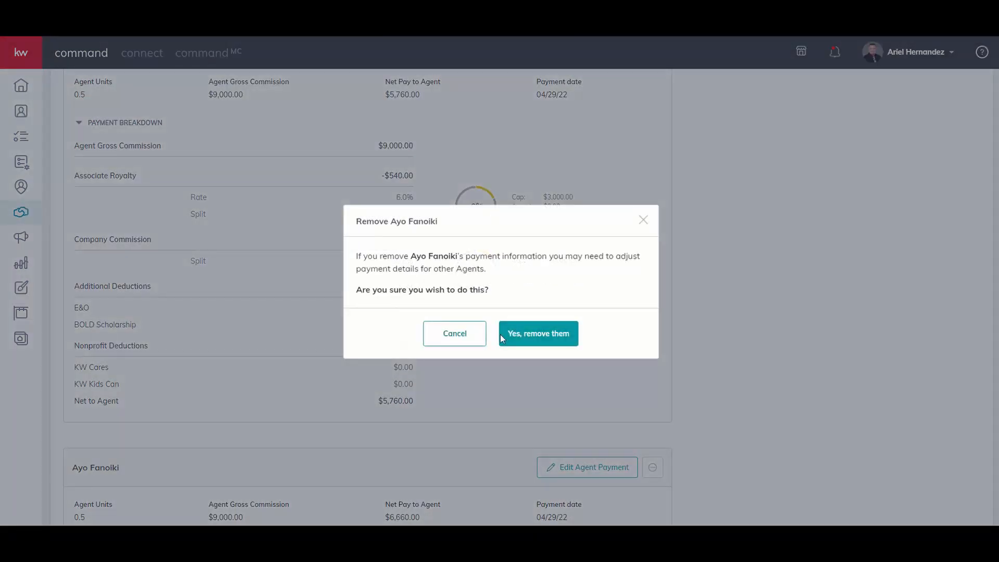
{"action": "left_click", "coordinate": [519, 337]}
Step: Set the primary agent's units back to 1, recalculate their gross commission, and save the payment
{"action": "scroll", "coordinate": [517, 301], "scroll_direction": "up", "scroll_amount": 5}
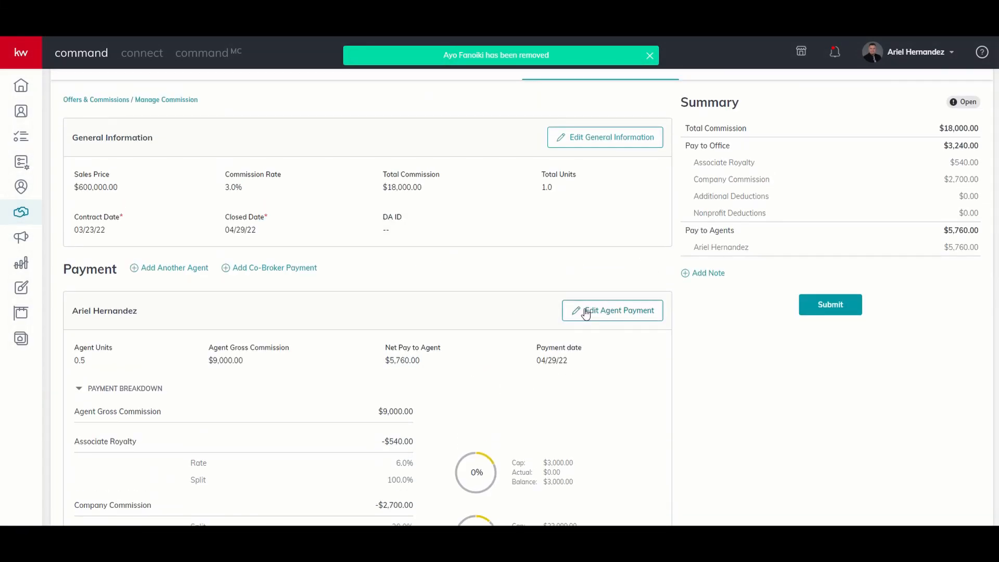
{"action": "left_click", "coordinate": [585, 312]}
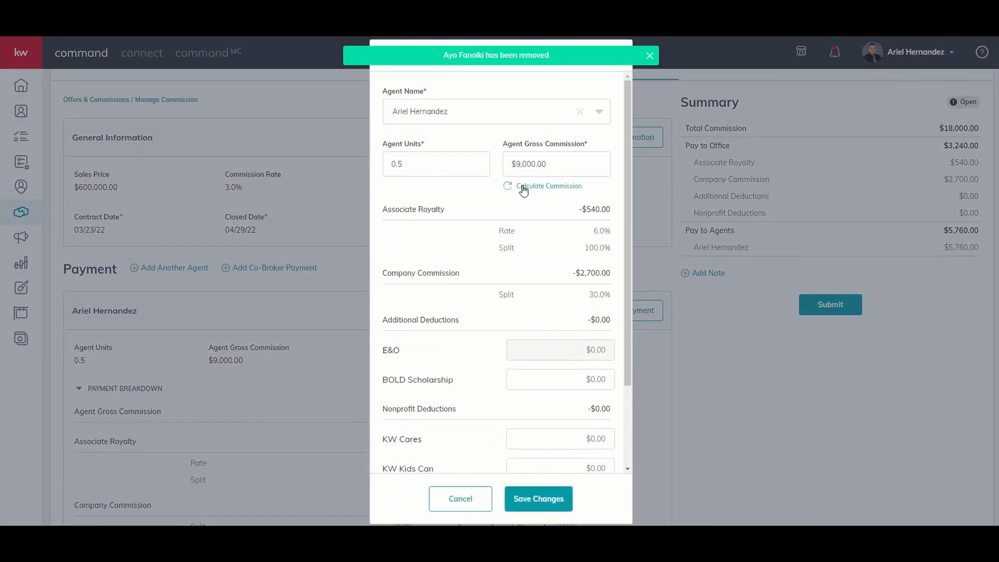
{"action": "double_click", "coordinate": [435, 165]}
{"action": "type", "text": "0.51"}
{"action": "left_click", "coordinate": [543, 187]}
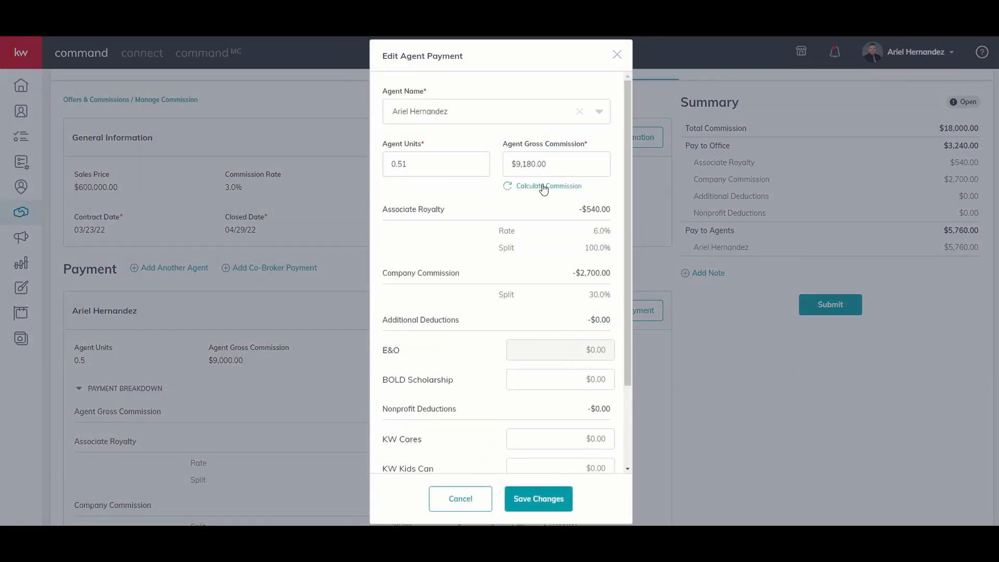
{"action": "double_click", "coordinate": [439, 164]}
{"action": "type", "text": "1"}
{"action": "left_click", "coordinate": [541, 187]}
{"action": "left_click", "coordinate": [557, 494]}
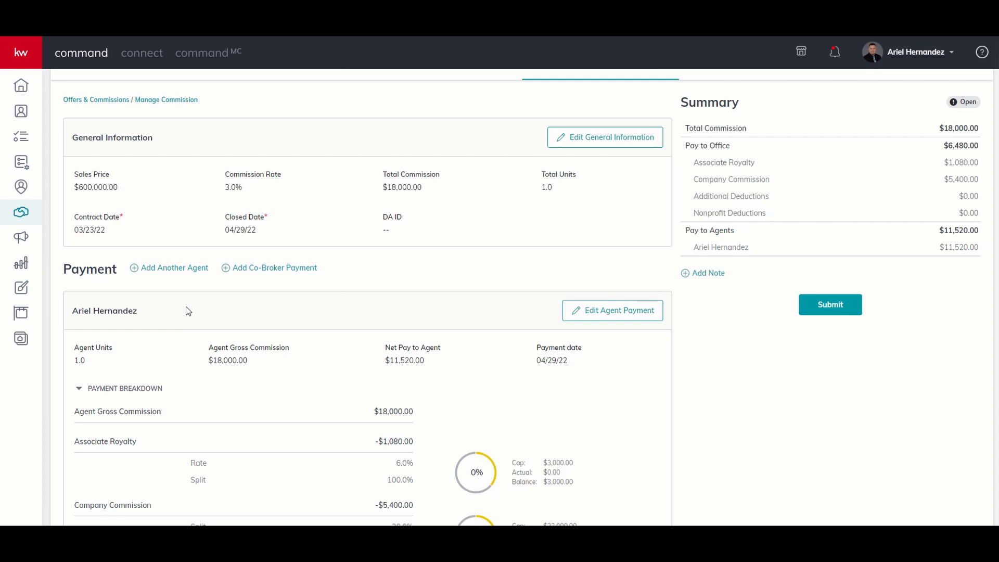
Step: Start another agent payment for the same co-agent and calculate the gross commission from 0.20 agent units
{"action": "left_click", "coordinate": [181, 267]}
{"action": "left_click", "coordinate": [437, 116]}
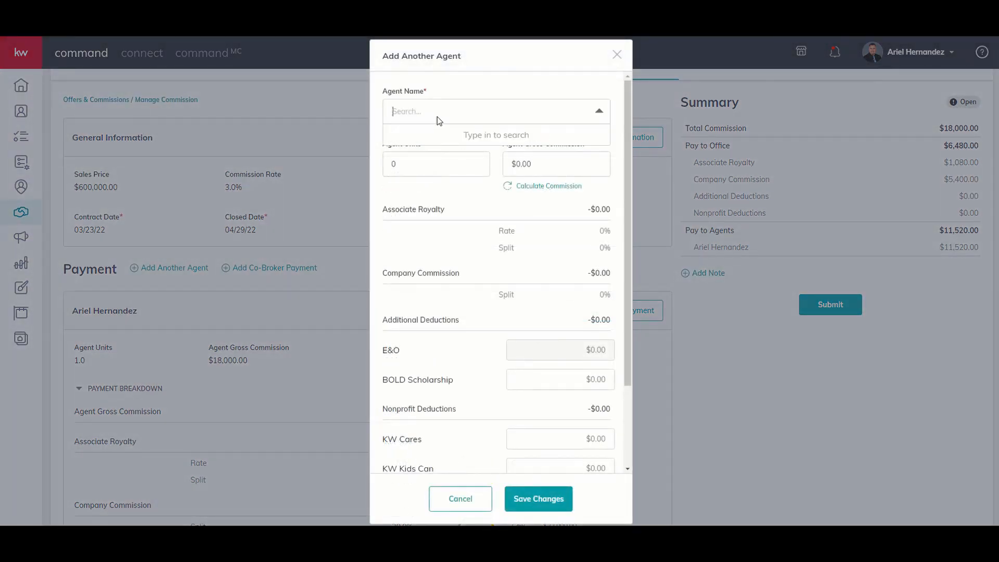
{"action": "type", "text": "ayo"}
{"action": "left_click", "coordinate": [442, 140]}
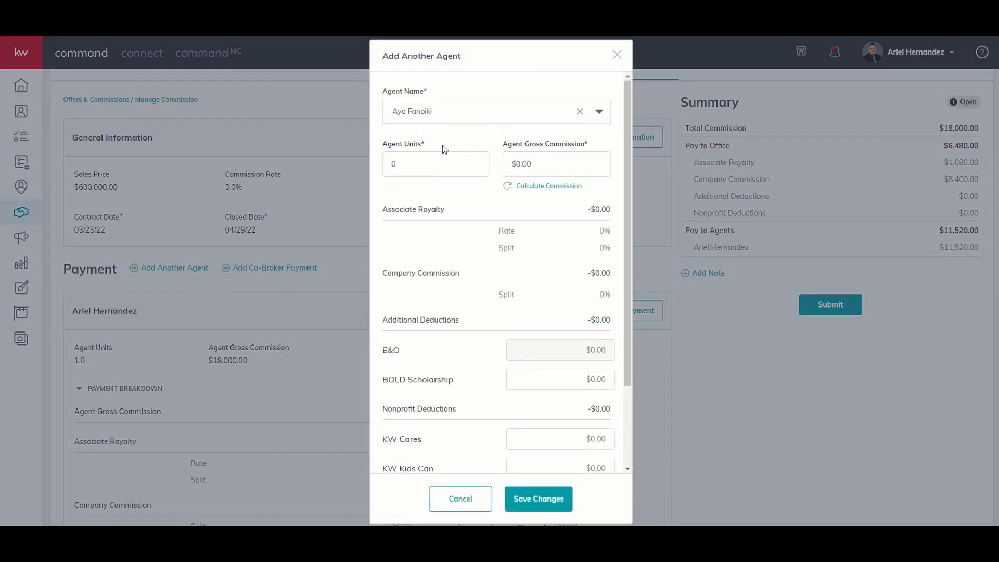
{"action": "left_click", "coordinate": [412, 168]}
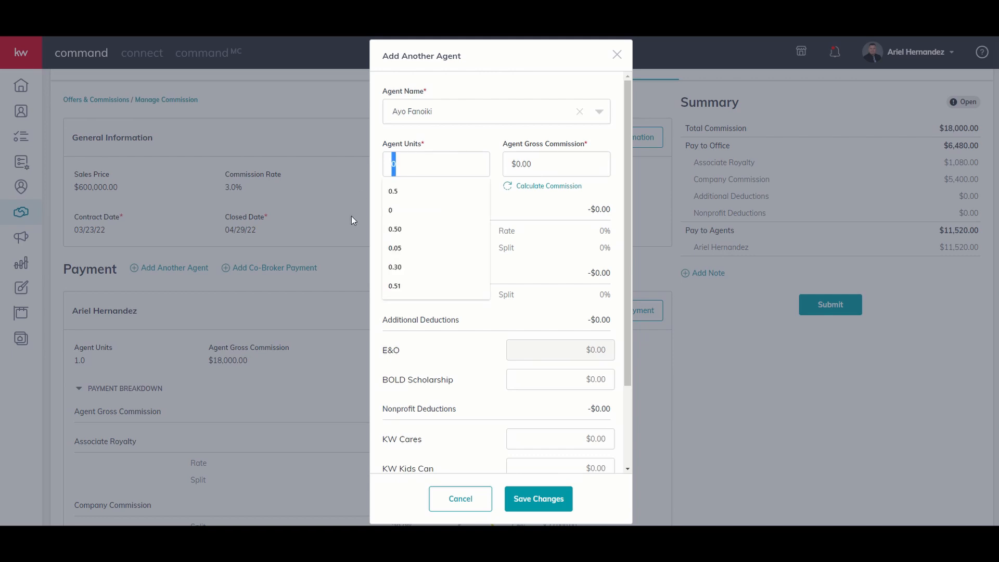
{"action": "type", "text": "0.20"}
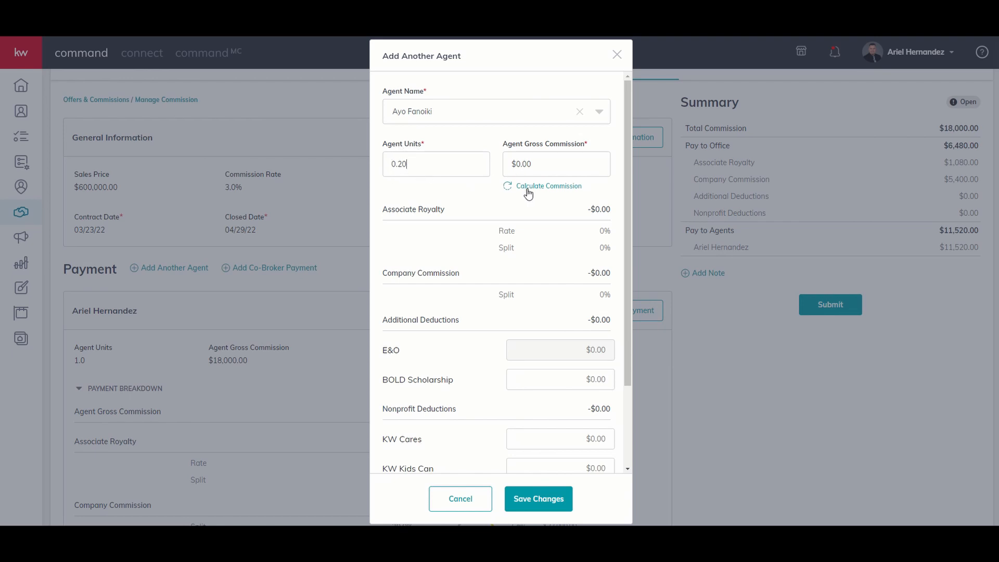
{"action": "left_click", "coordinate": [563, 193]}
Step: Set the new agent's units to 0 while keeping the calculated $3,600.00 gross commission, and save the entry
{"action": "left_click_drag", "start_coordinate": [423, 165], "coordinate": [378, 164]}
{"action": "type", "text": "0"}
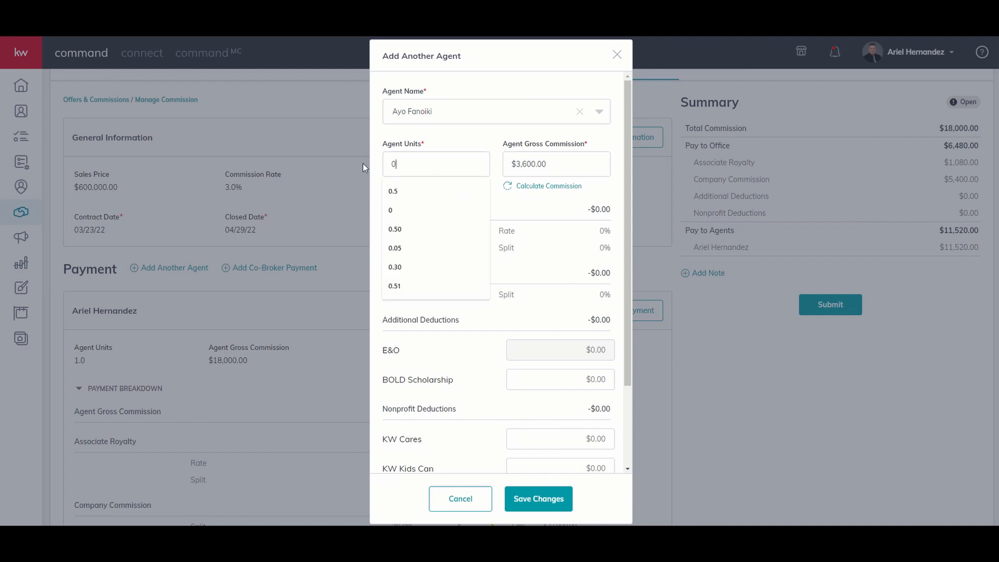
{"action": "left_click", "coordinate": [408, 133]}
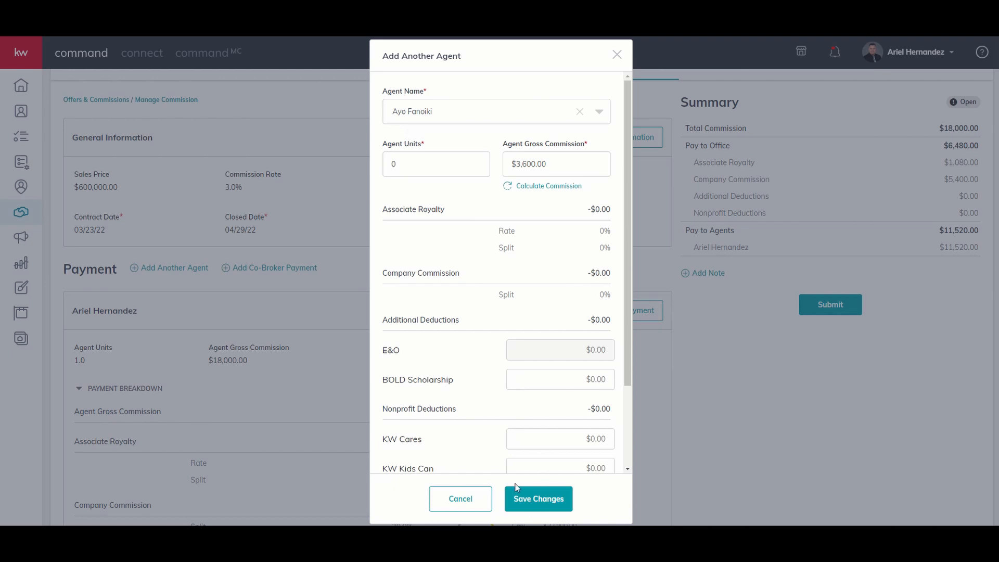
{"action": "left_click", "coordinate": [526, 500]}
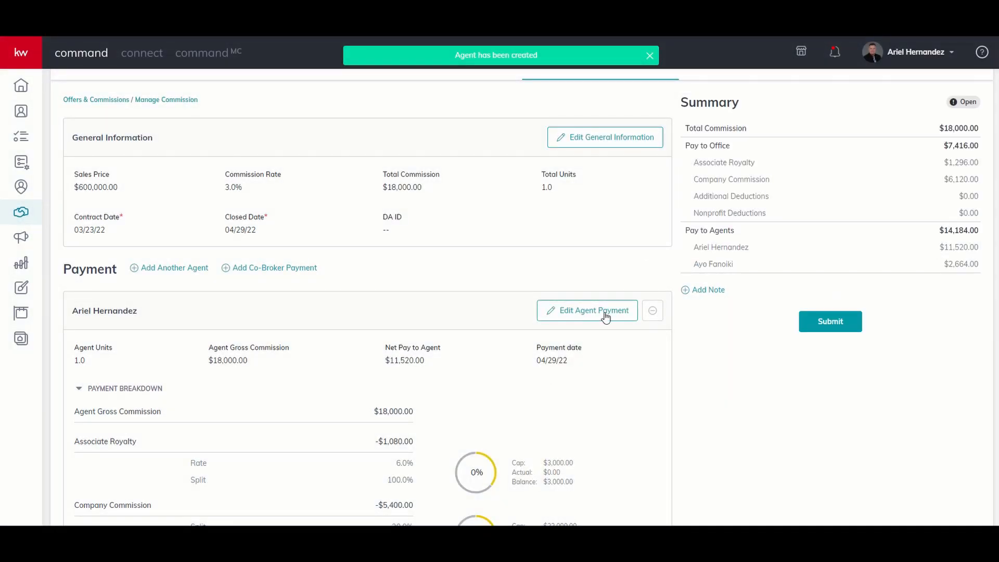
Step: Calculate the primary agent's gross commission from 0.80 units, restore Agent Units to 1, and save the payment
{"action": "left_click", "coordinate": [598, 319]}
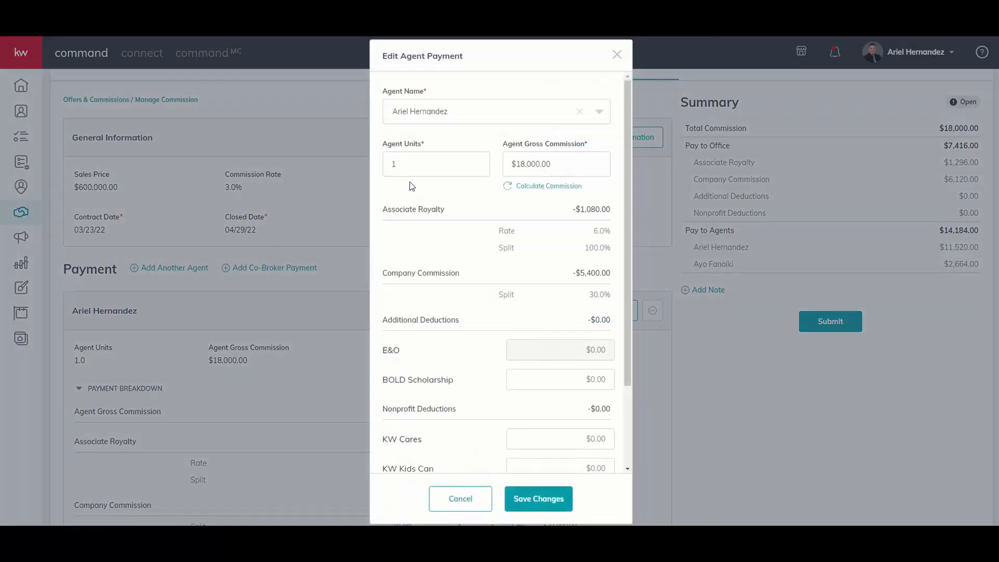
{"action": "left_click_drag", "start_coordinate": [407, 165], "coordinate": [361, 173]}
{"action": "type", "text": "0.80"}
{"action": "left_click_drag", "start_coordinate": [426, 165], "coordinate": [364, 166]}
{"action": "type", "text": "1"}
{"action": "left_click", "coordinate": [536, 499]}
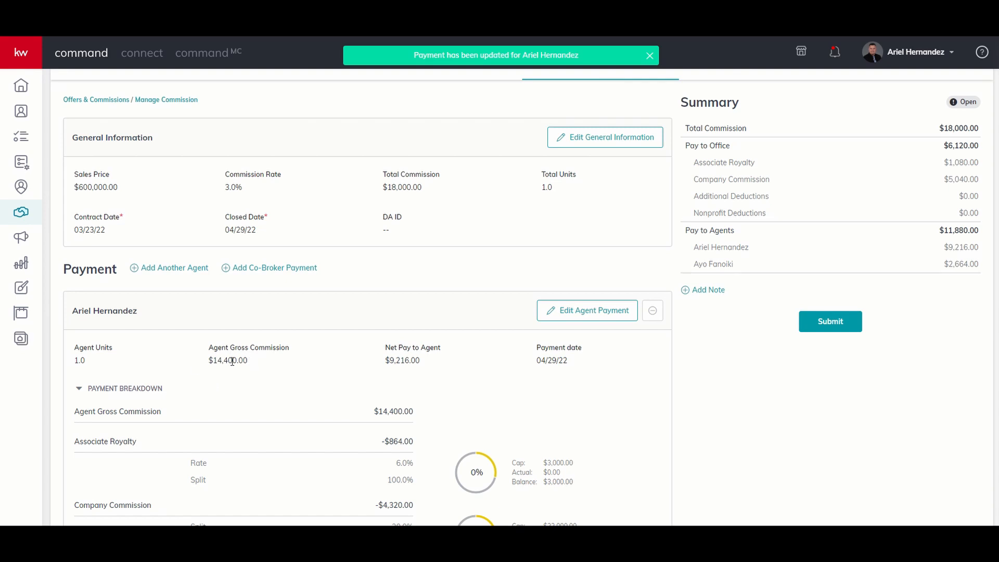
Step: Review the units and gross commissions of both agents against the deal's total commission
{"action": "scroll", "coordinate": [234, 365], "scroll_direction": "down", "scroll_amount": 9}
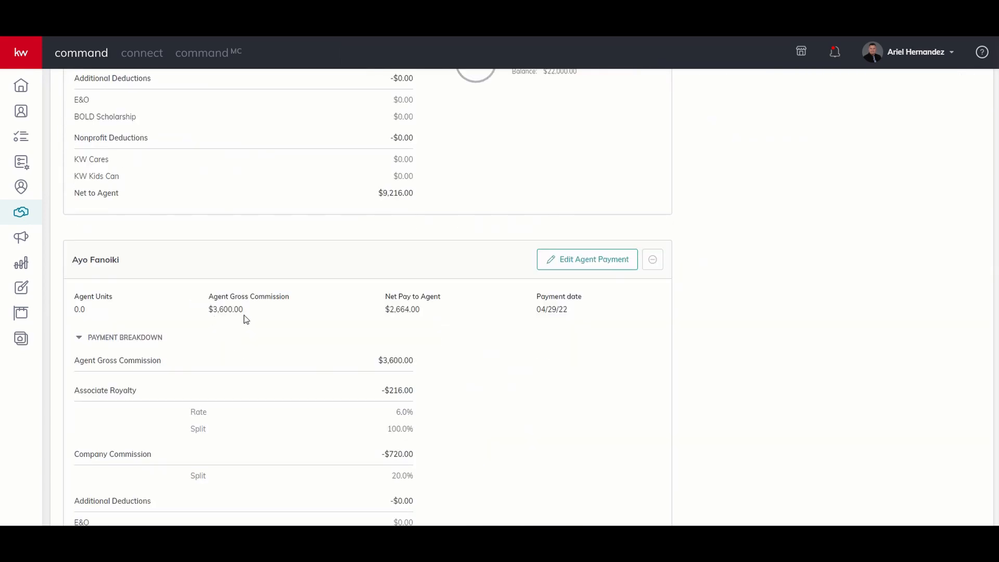
{"action": "scroll", "coordinate": [229, 318], "scroll_direction": "up", "scroll_amount": 10}
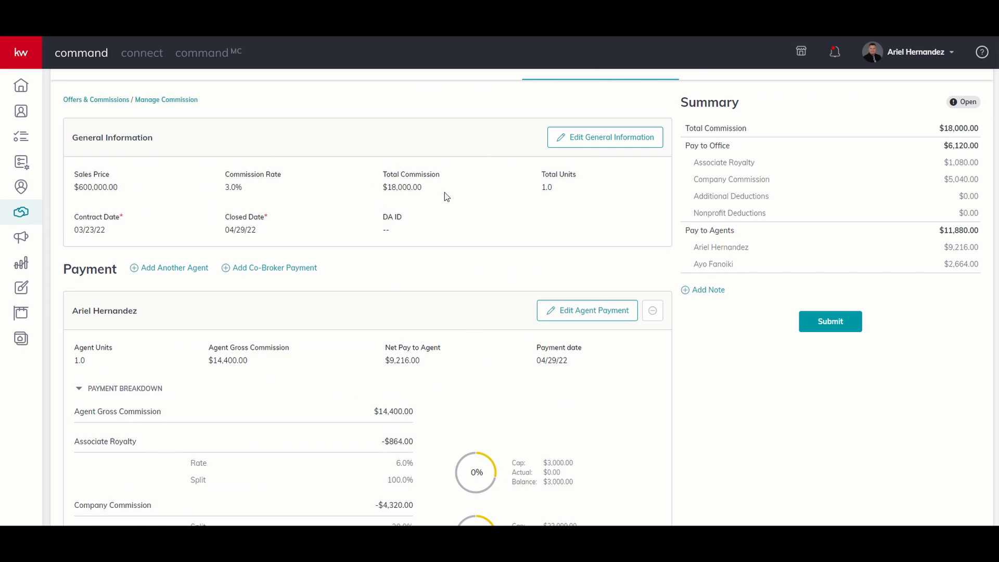
{"action": "scroll", "coordinate": [442, 276], "scroll_direction": "down", "scroll_amount": 7}
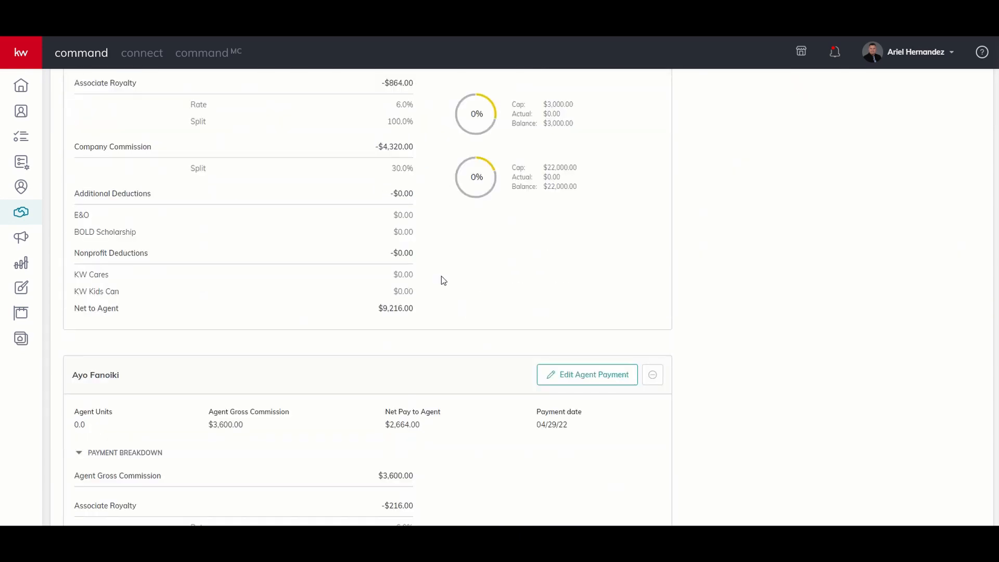
Step: Remove the co-agent's payment, recalculate the primary agent's gross commission from 1 unit, and save it
{"action": "left_click", "coordinate": [654, 367]}
{"action": "left_click", "coordinate": [570, 343]}
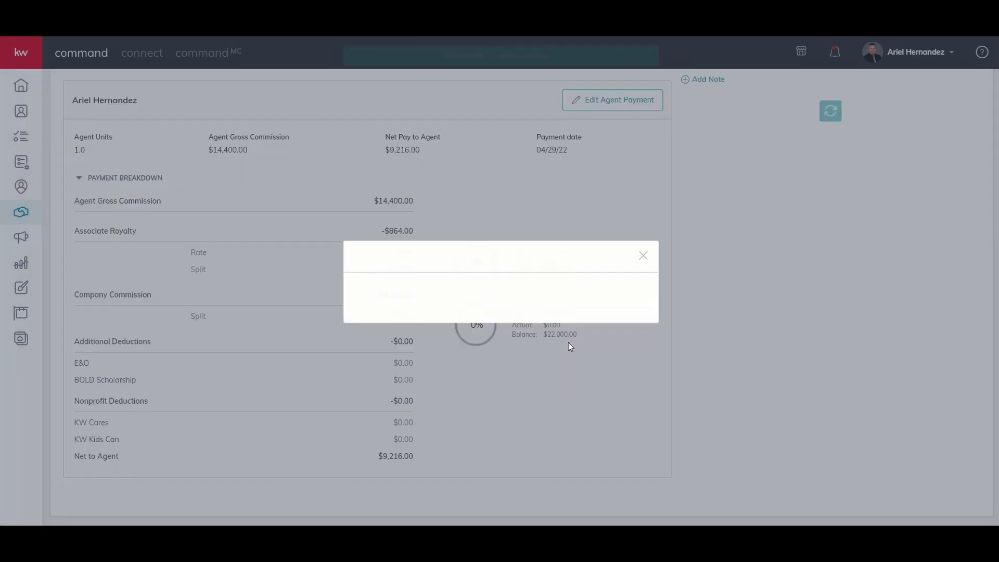
{"action": "left_click", "coordinate": [617, 323]}
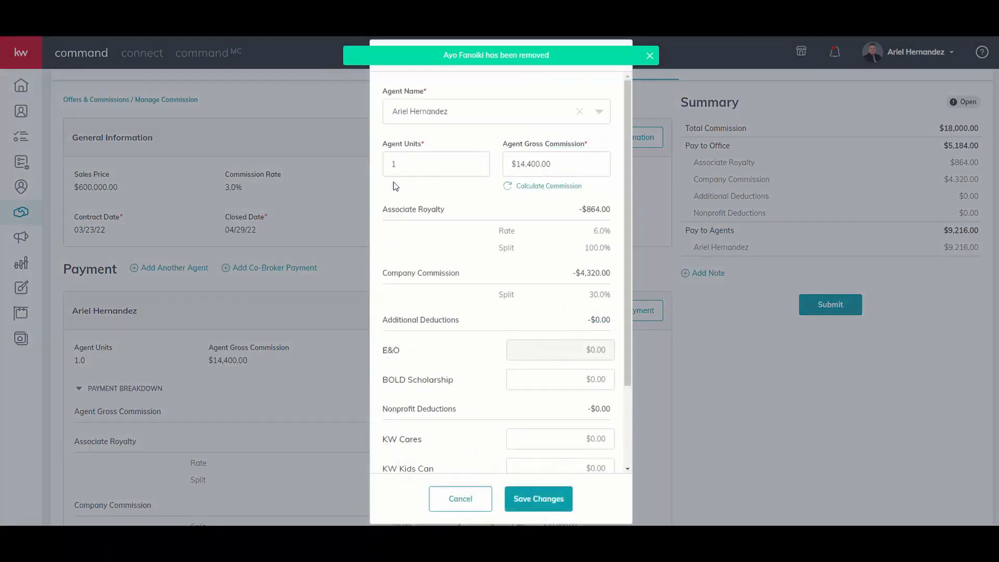
{"action": "left_click", "coordinate": [536, 501]}
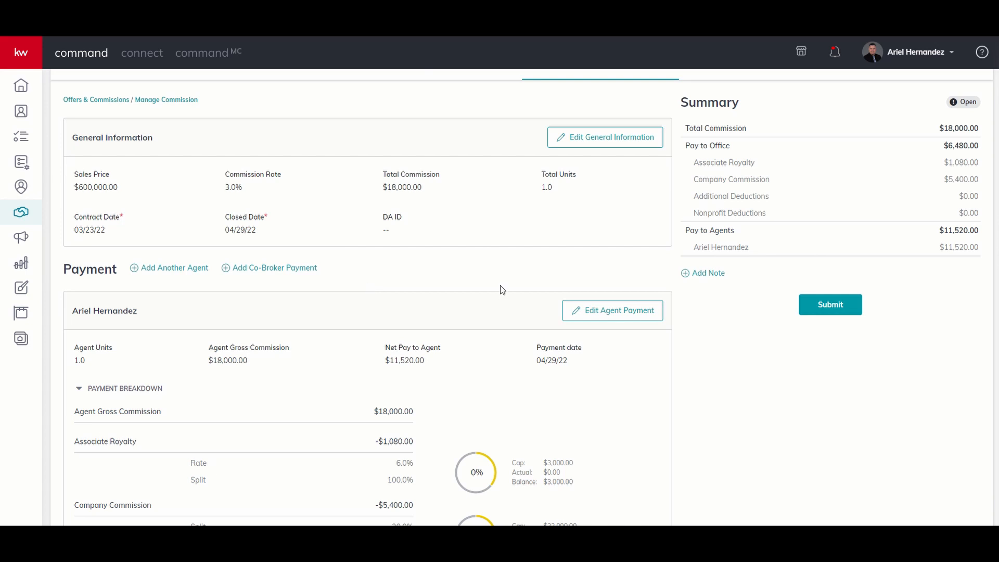
{"action": "left_click", "coordinate": [637, 319]}
{"action": "scroll", "coordinate": [533, 231], "scroll_direction": "down", "scroll_amount": 2}
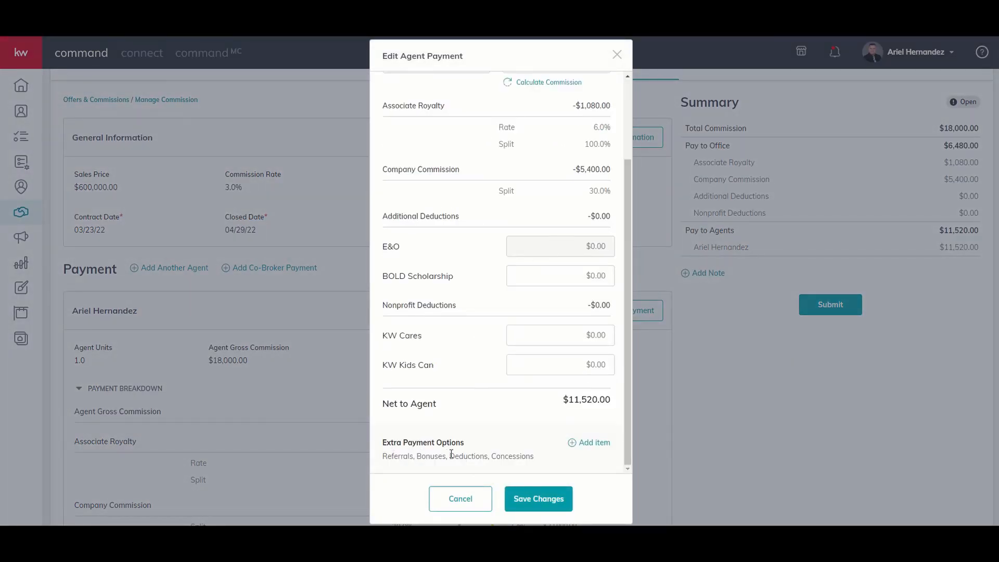
{"action": "left_click", "coordinate": [588, 443]}
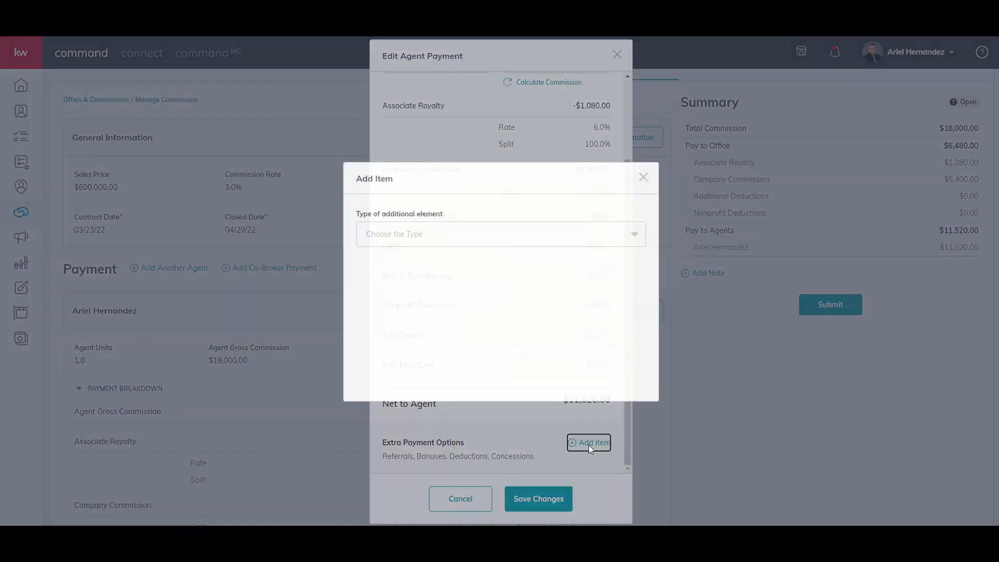
{"action": "left_click", "coordinate": [470, 239]}
{"action": "scroll", "coordinate": [459, 259], "scroll_direction": "down", "scroll_amount": 2}
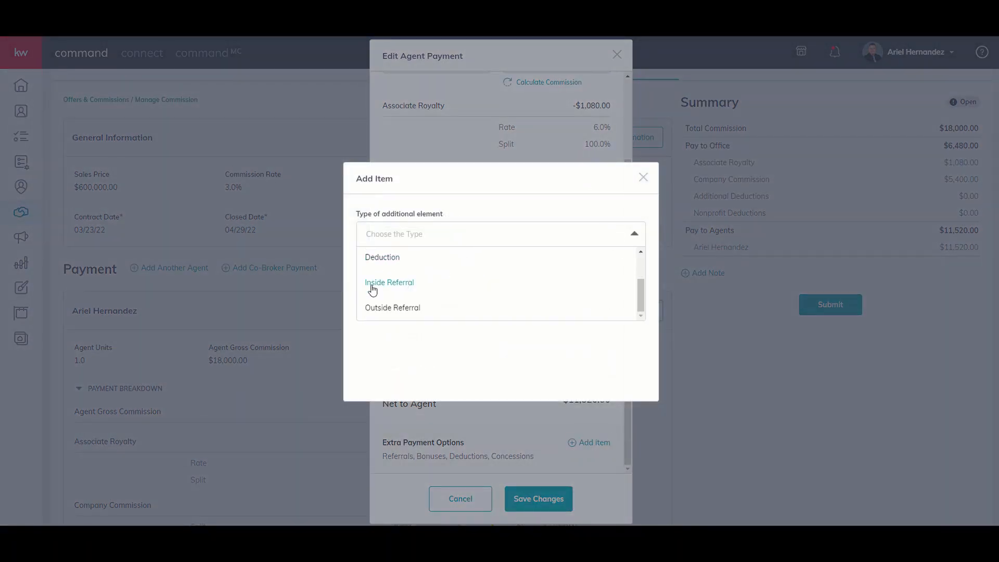
{"action": "left_click", "coordinate": [403, 283]}
{"action": "left_click", "coordinate": [400, 290]}
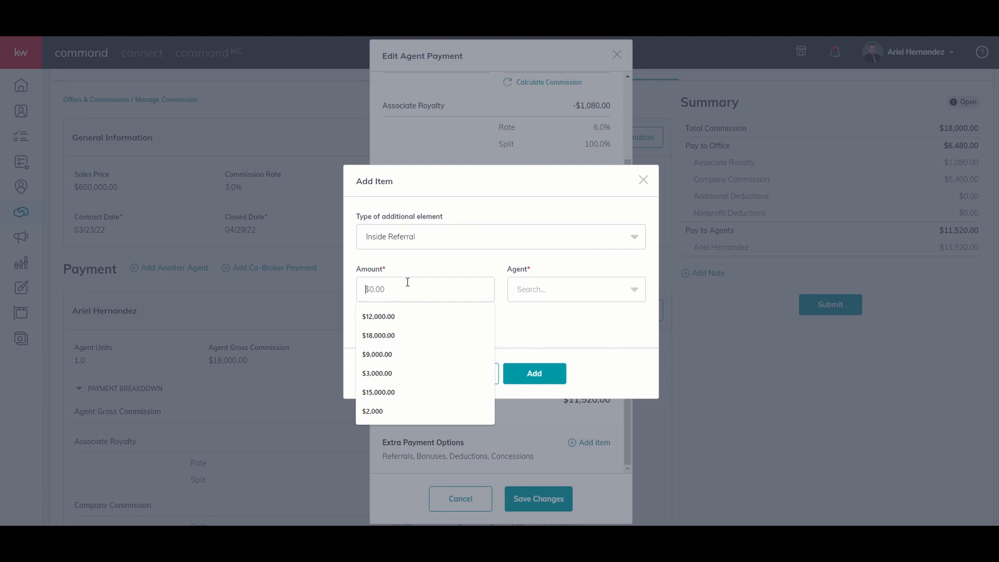
{"action": "left_click", "coordinate": [541, 287]}
{"action": "type", "text": "ay"}
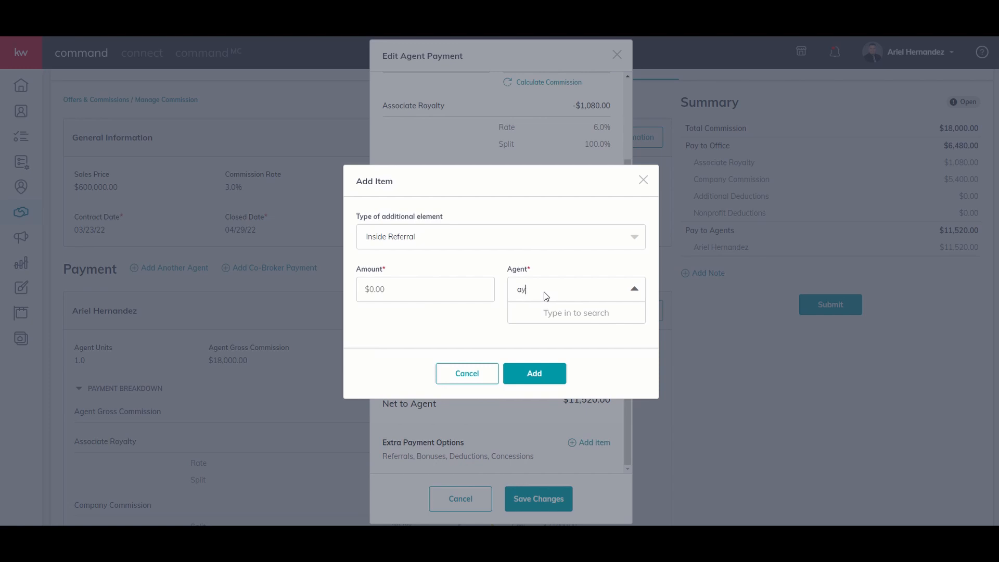
{"action": "type", "text": "o"}
{"action": "left_click", "coordinate": [542, 314]}
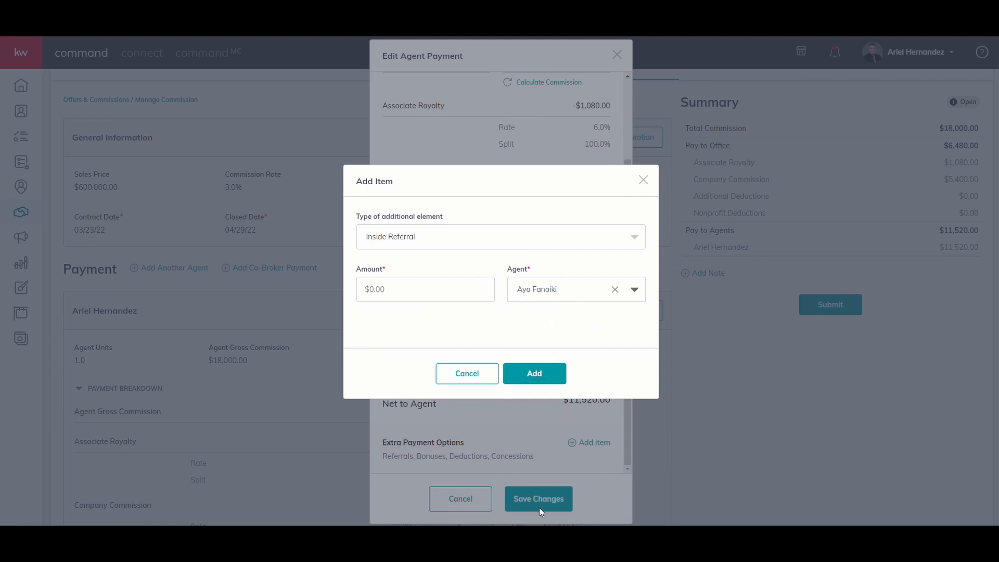
{"action": "left_click", "coordinate": [471, 379]}
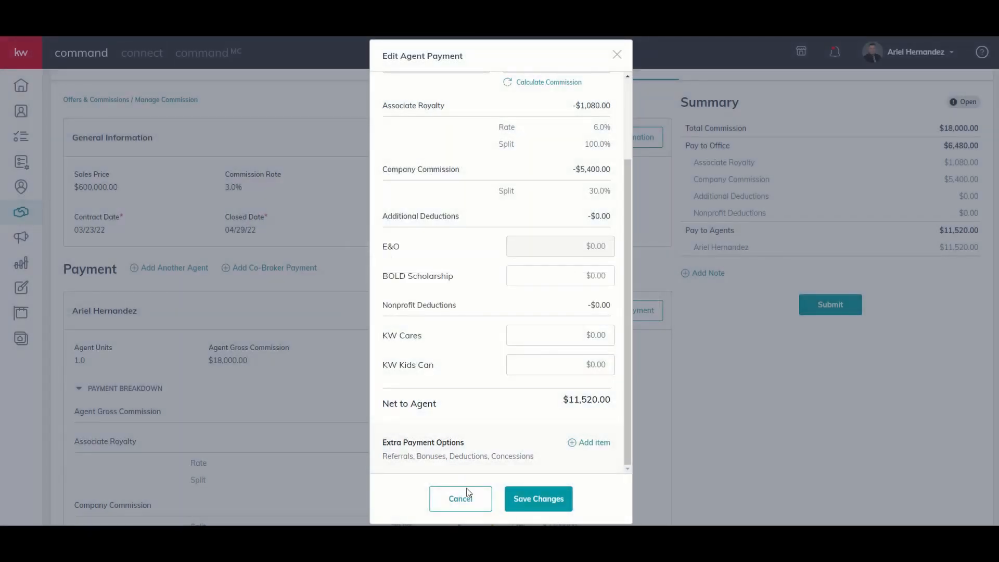
{"action": "left_click", "coordinate": [461, 500]}
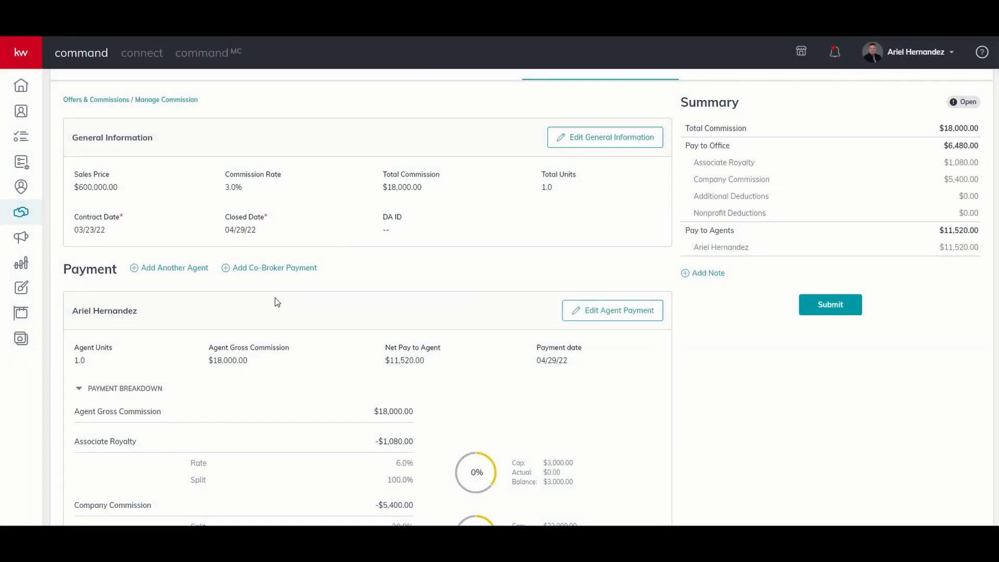
Step: Start another agent payment for the co-agent and calculate the gross commission from .30 agent units
{"action": "left_click", "coordinate": [189, 270]}
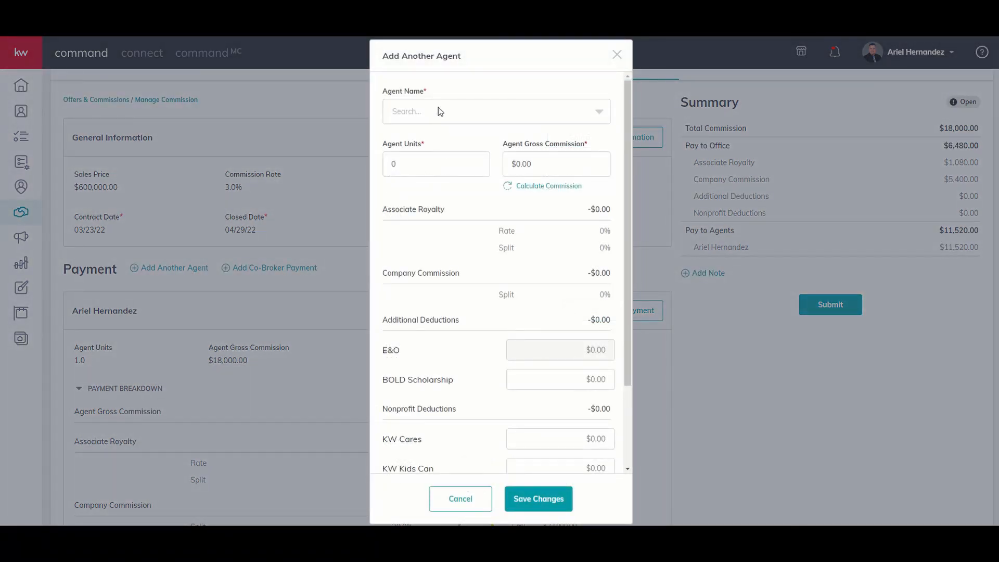
{"action": "left_click", "coordinate": [438, 111]}
{"action": "type", "text": "ayo"}
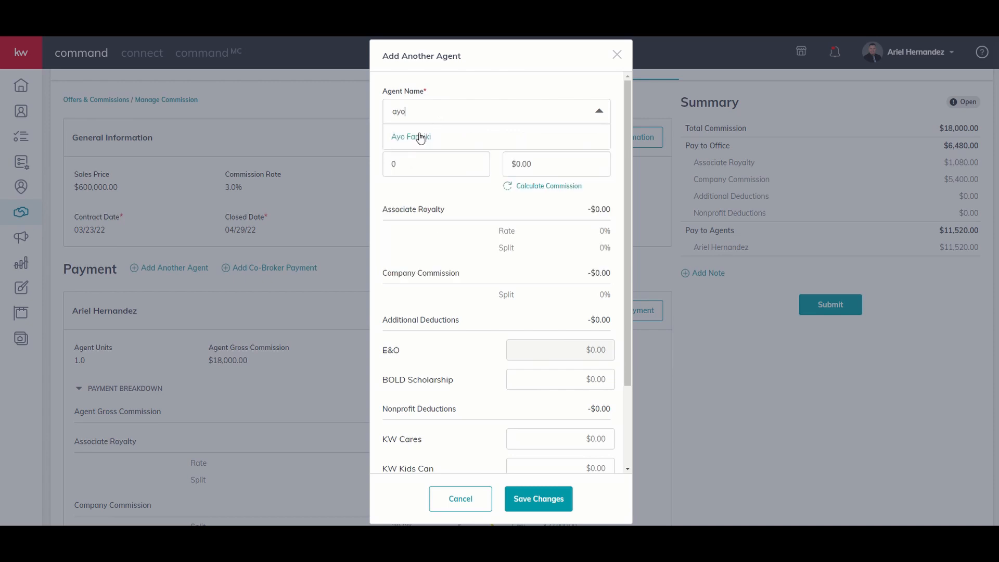
{"action": "left_click", "coordinate": [421, 138]}
{"action": "left_click", "coordinate": [395, 164]}
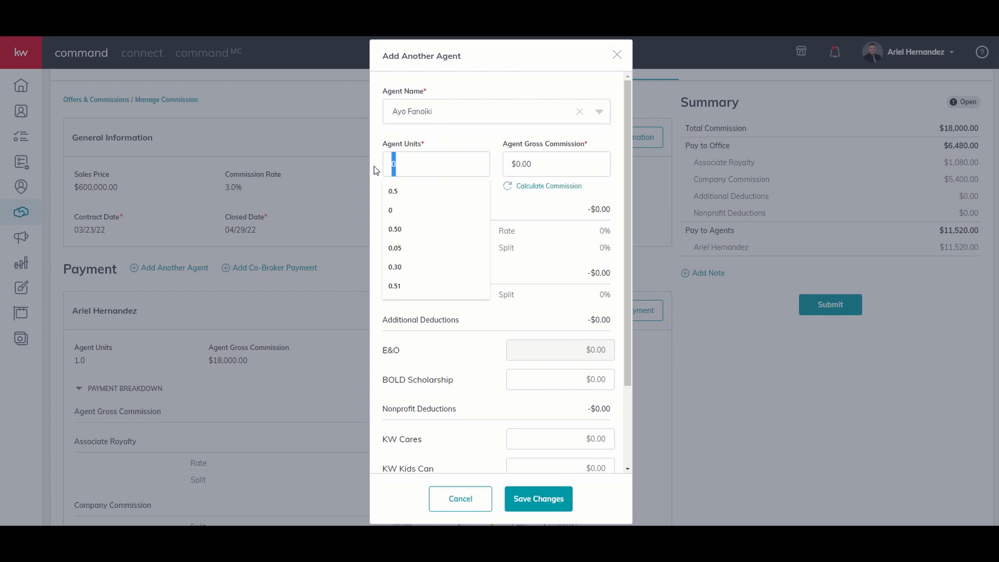
{"action": "type", "text": ".30"}
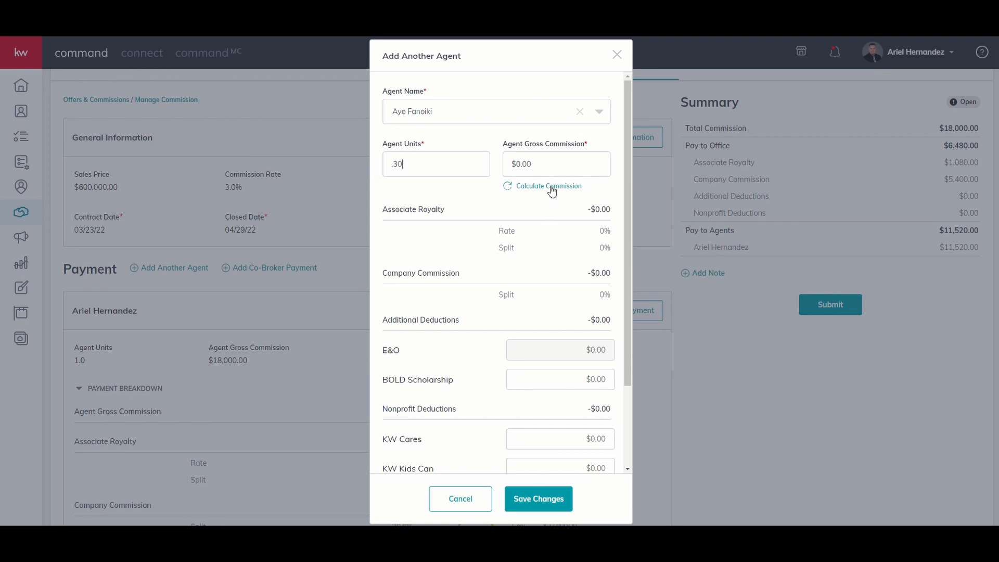
{"action": "left_click", "coordinate": [552, 190]}
Step: Set the co-agent's Agent Units to 0 while keeping the calculated gross commission, and save the entry
{"action": "left_click_drag", "start_coordinate": [424, 164], "coordinate": [357, 165]}
{"action": "type", "text": "0"}
{"action": "left_click", "coordinate": [548, 500]}
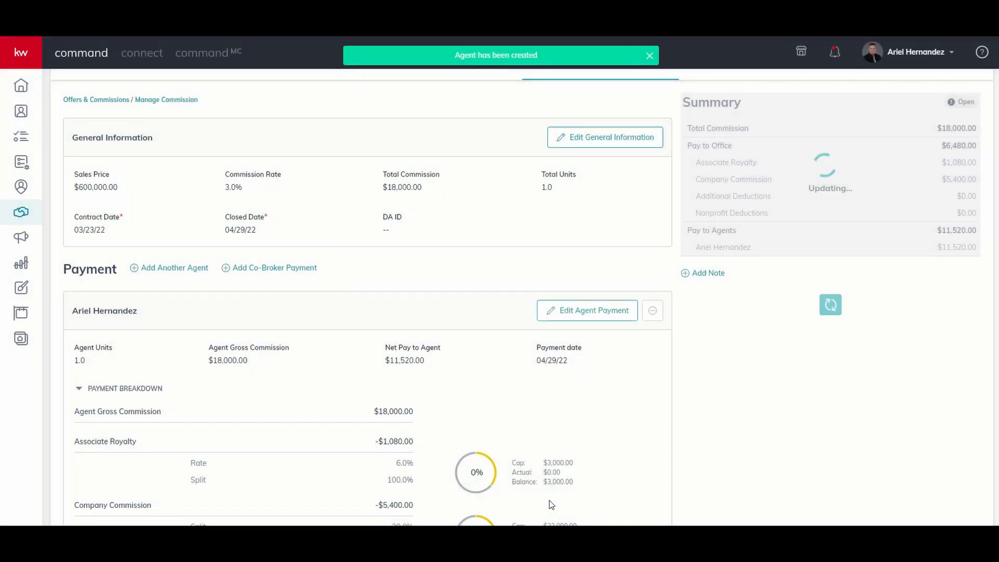
Step: Calculate the primary agent's gross commission from 0.70 units, restore Agent Units to 1, and save the payment
{"action": "left_click", "coordinate": [590, 311]}
{"action": "left_click", "coordinate": [431, 166]}
{"action": "key", "text": "BackSpace"}
{"action": "type", "text": "0.70"}
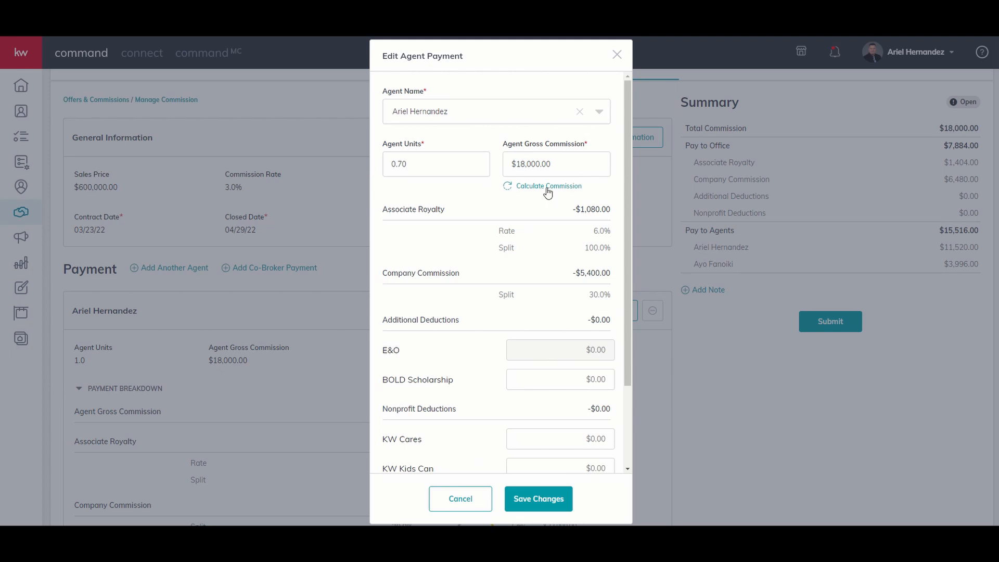
{"action": "left_click_drag", "start_coordinate": [444, 160], "coordinate": [330, 151]}
{"action": "type", "text": "1"}
{"action": "left_click", "coordinate": [568, 502]}
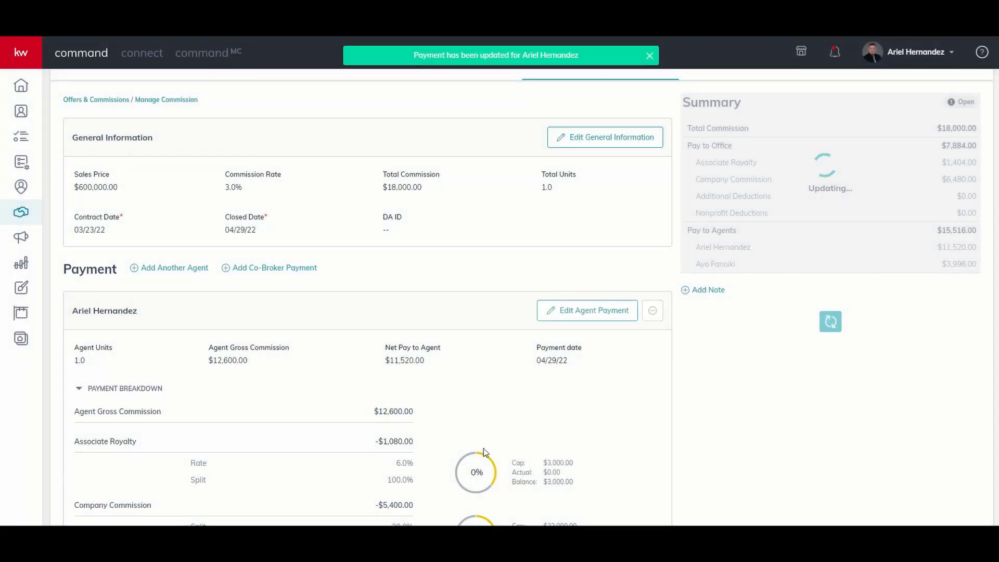
{"action": "scroll", "coordinate": [226, 360], "scroll_direction": "down", "scroll_amount": 6}
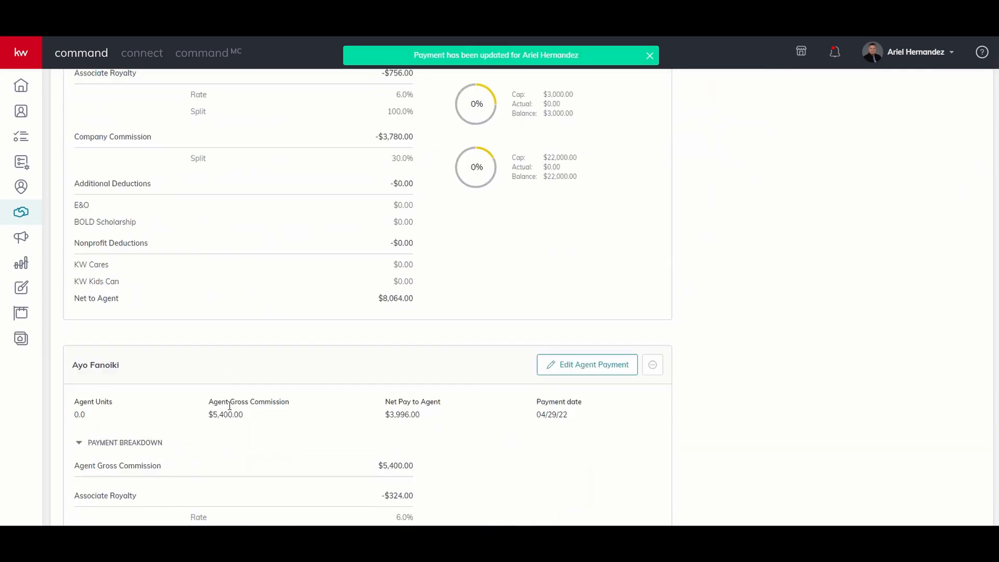
{"action": "scroll", "coordinate": [248, 426], "scroll_direction": "up", "scroll_amount": 6}
{"action": "scroll", "coordinate": [248, 426], "scroll_direction": "up", "scroll_amount": 1}
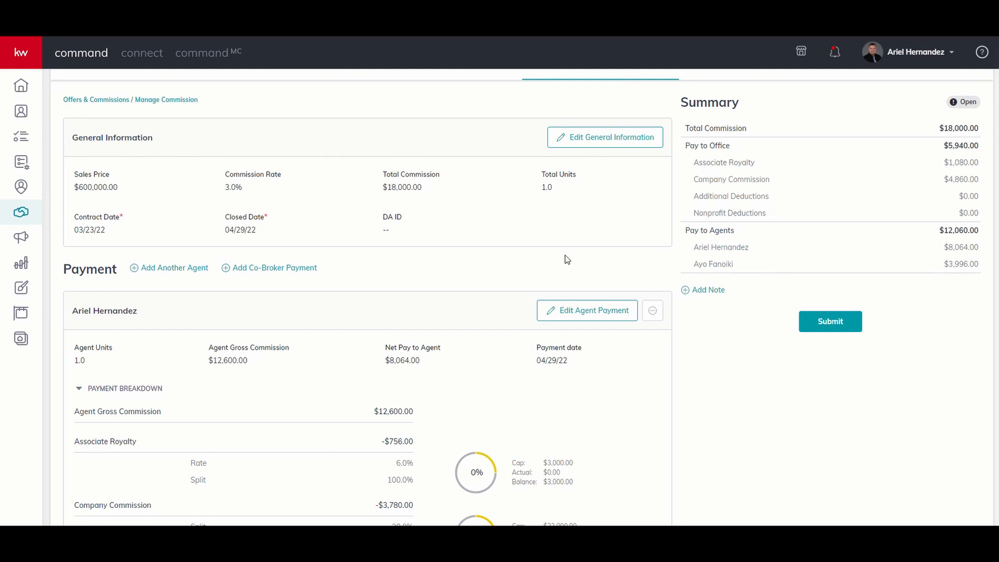
Step: Remove the co-agent from the 70/30 split and save the primary agent's payment with the full commission recalculated
{"action": "scroll", "coordinate": [539, 345], "scroll_direction": "down", "scroll_amount": 6}
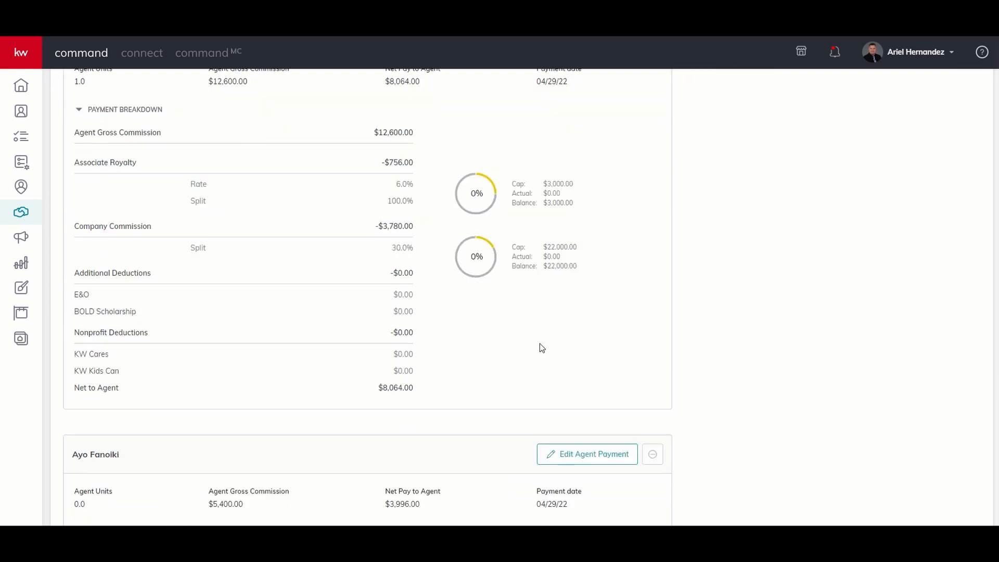
{"action": "left_click", "coordinate": [658, 424]}
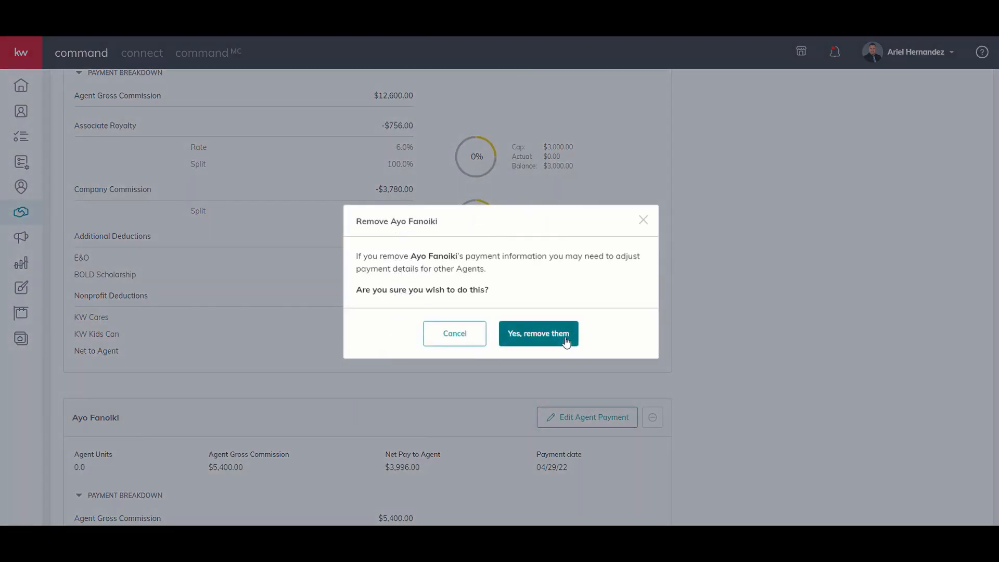
{"action": "left_click", "coordinate": [567, 339]}
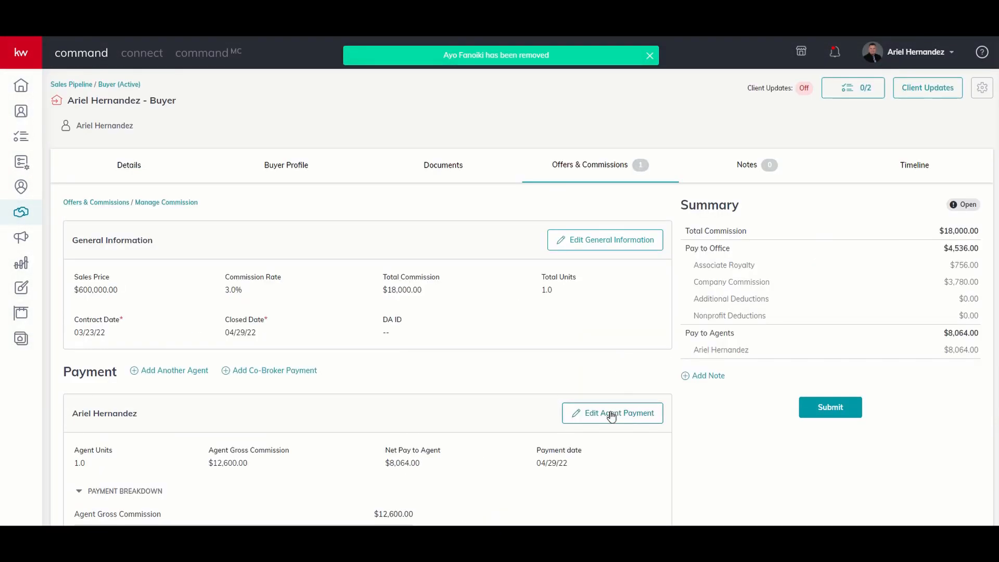
{"action": "left_click", "coordinate": [611, 411]}
{"action": "left_click", "coordinate": [542, 186]}
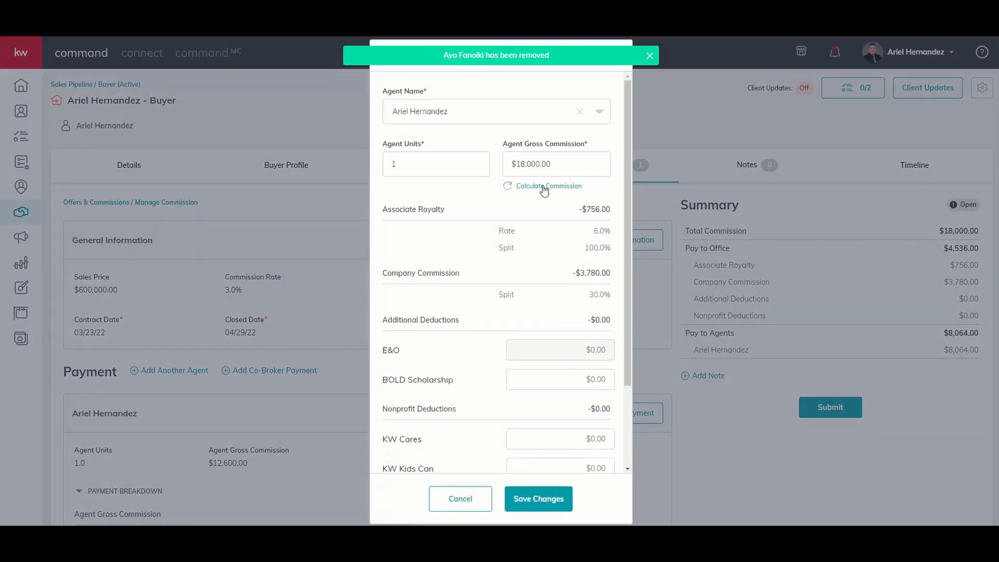
{"action": "left_click", "coordinate": [566, 498]}
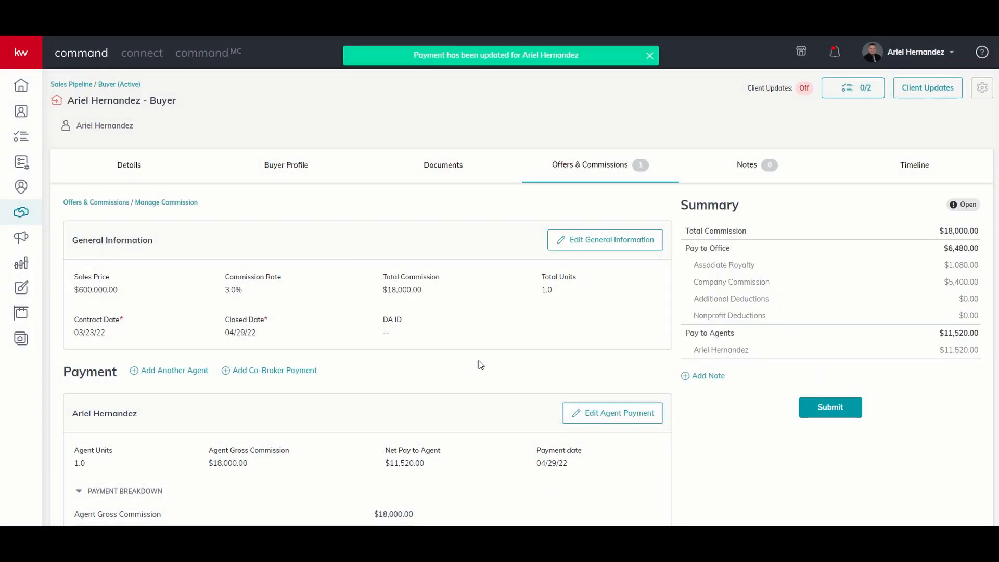
Step: Add a $450 Bonus item split with the market center to the primary agent's payment and save the changes
{"action": "scroll", "coordinate": [483, 347], "scroll_direction": "down", "scroll_amount": 2}
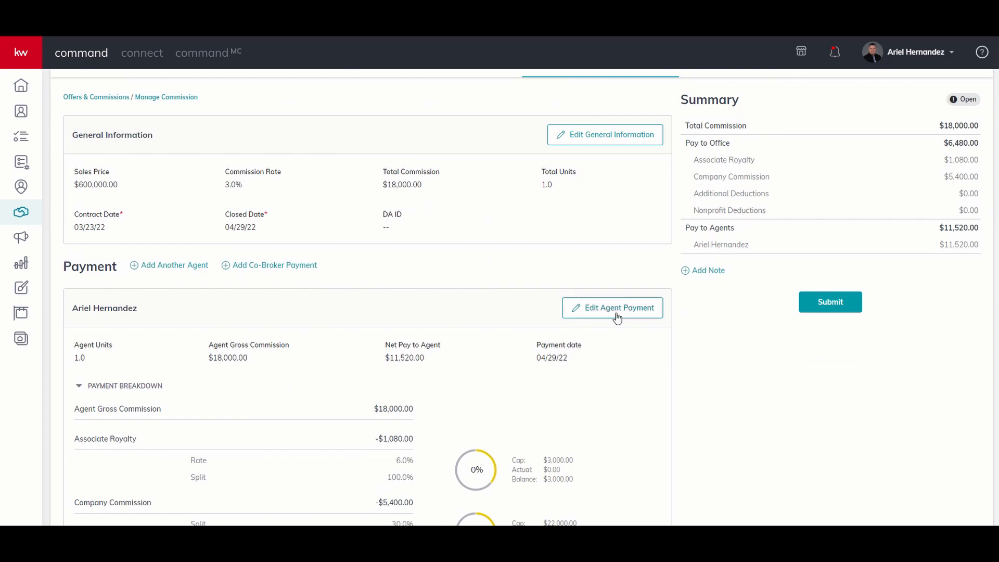
{"action": "left_click", "coordinate": [641, 318]}
{"action": "scroll", "coordinate": [476, 347], "scroll_direction": "down", "scroll_amount": 5}
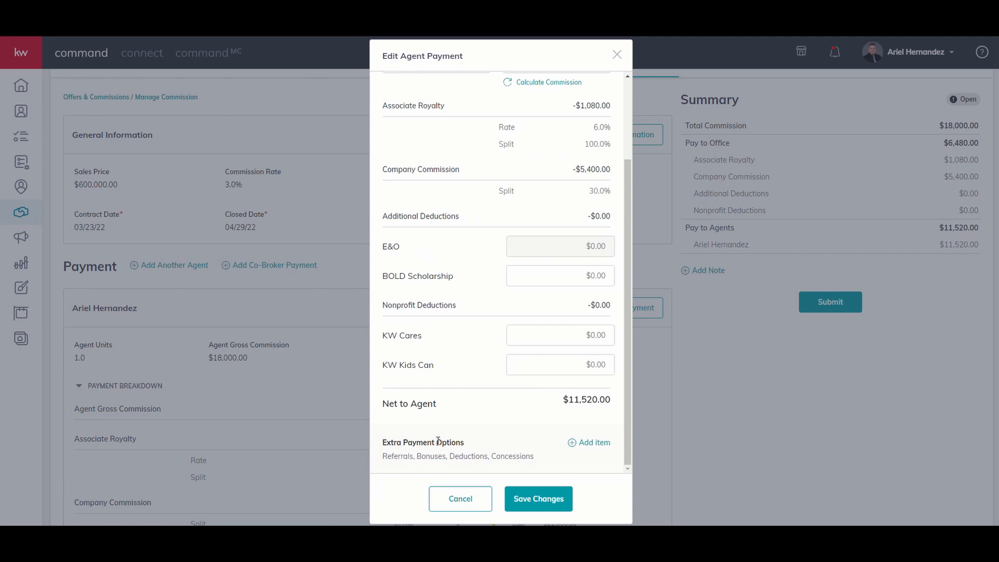
{"action": "left_click", "coordinate": [590, 442]}
{"action": "left_click", "coordinate": [438, 238]}
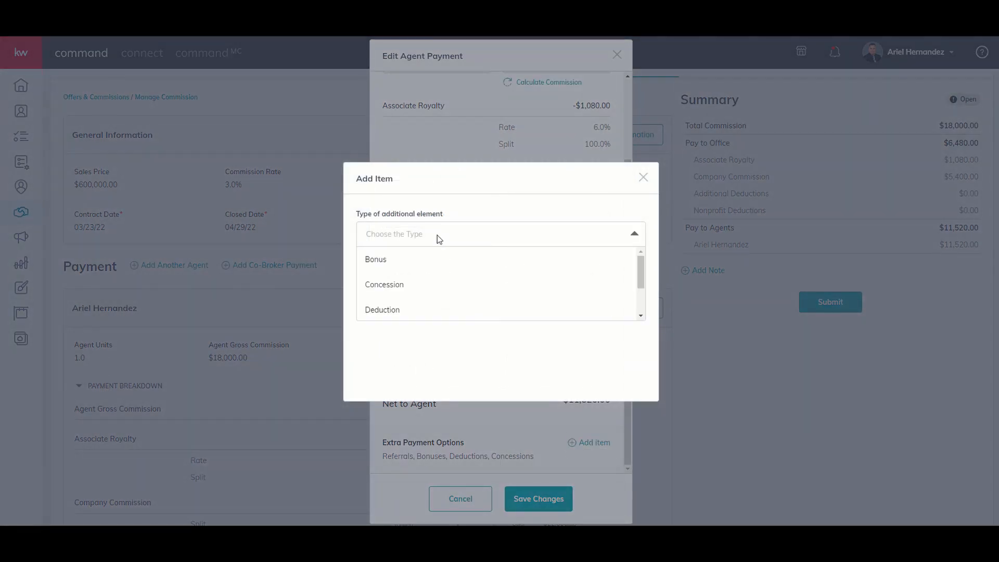
{"action": "left_click", "coordinate": [382, 265]}
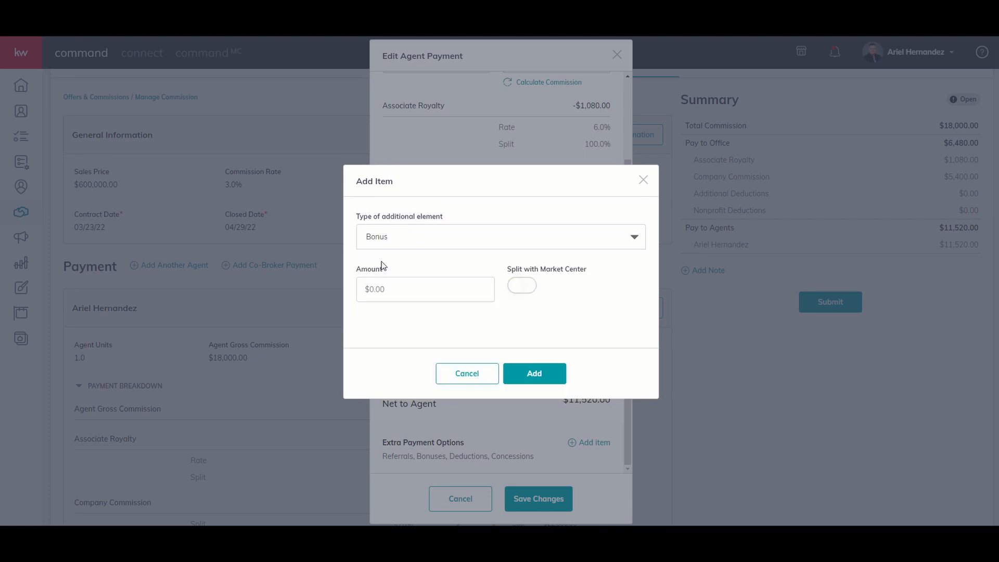
{"action": "left_click", "coordinate": [409, 291]}
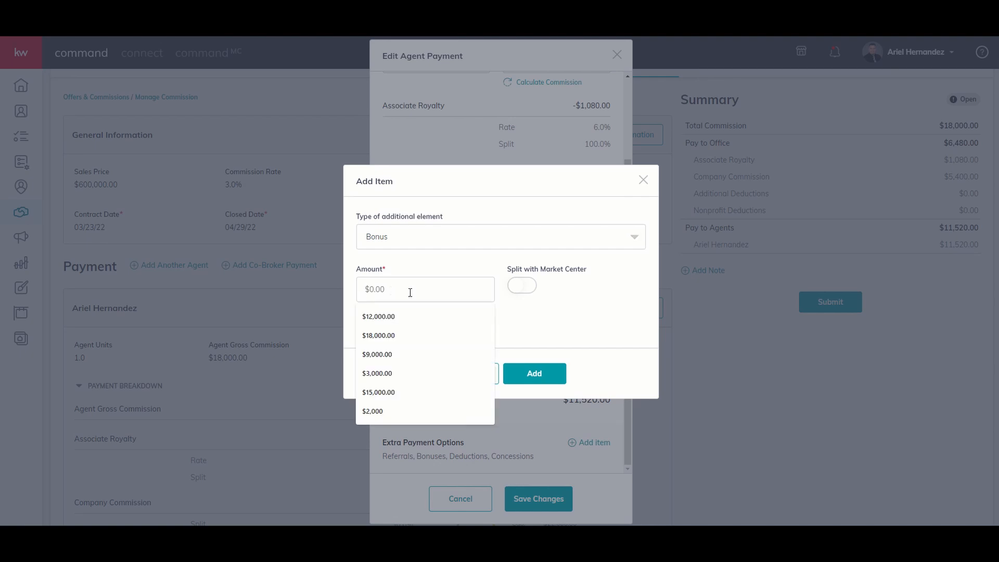
{"action": "type", "text": "450"}
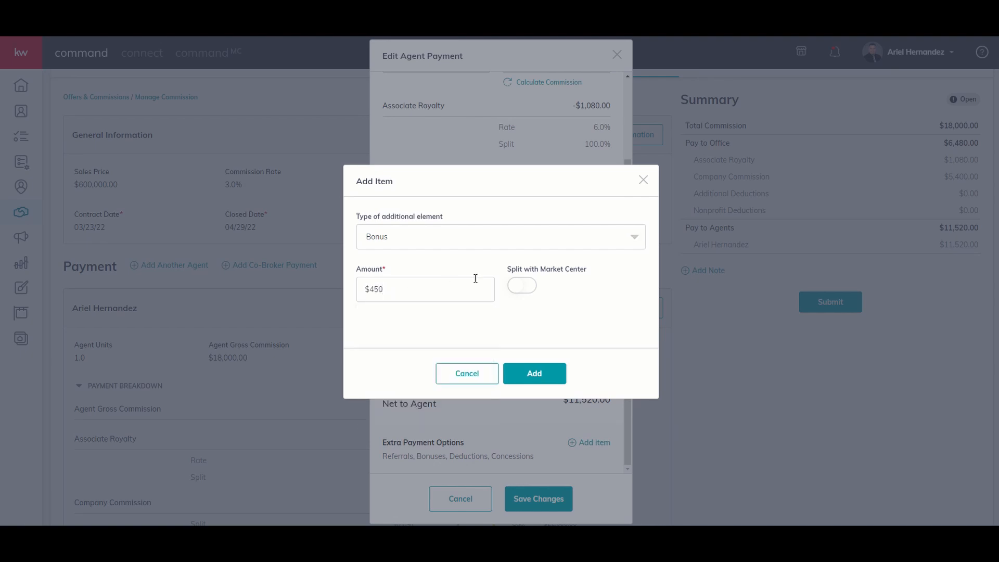
{"action": "left_click", "coordinate": [518, 290]}
{"action": "left_click", "coordinate": [534, 374]}
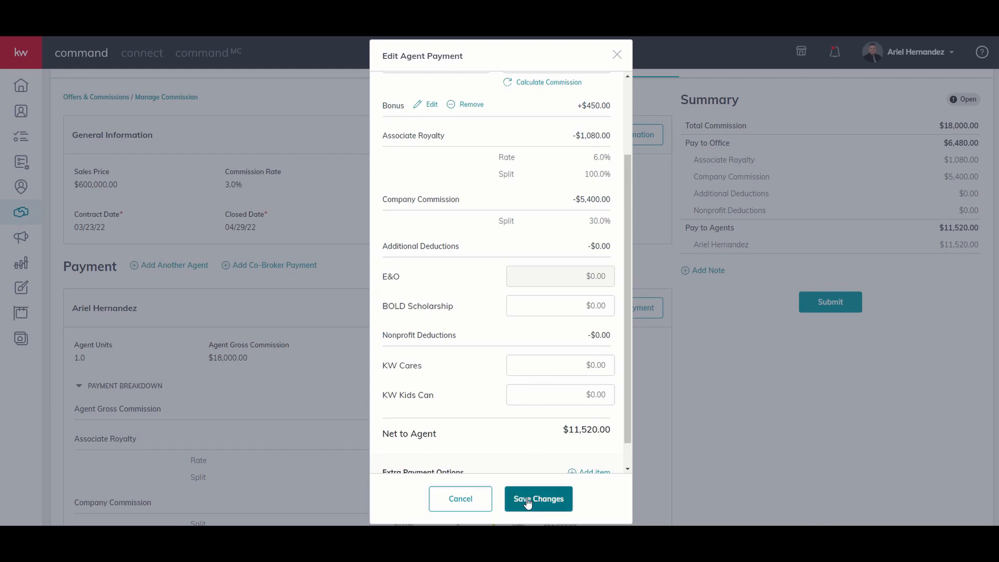
{"action": "left_click", "coordinate": [553, 503]}
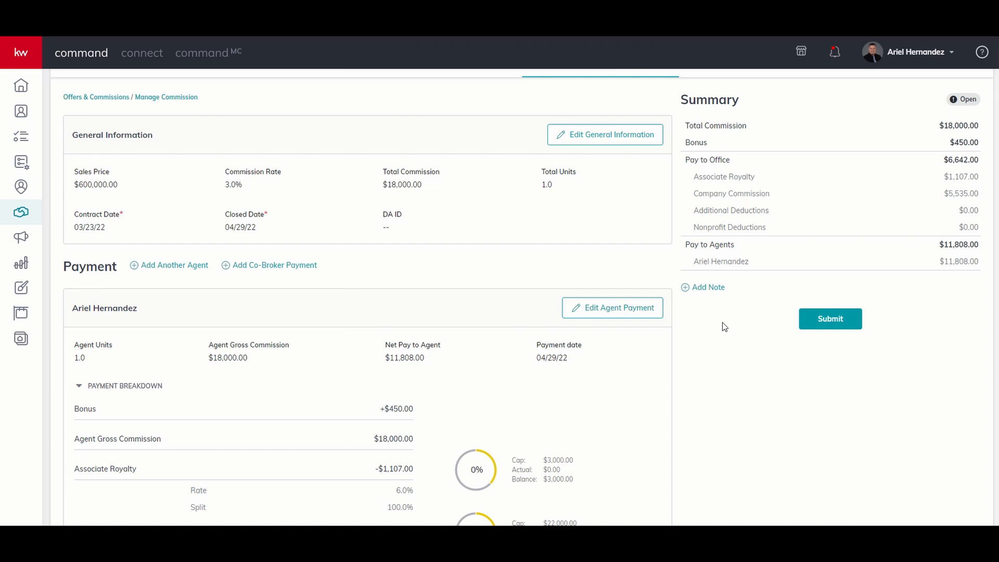
Step: Add the note "I charged a $450 Transaction Fee as a Bonus" to the commission summary and save it
{"action": "left_click", "coordinate": [703, 289]}
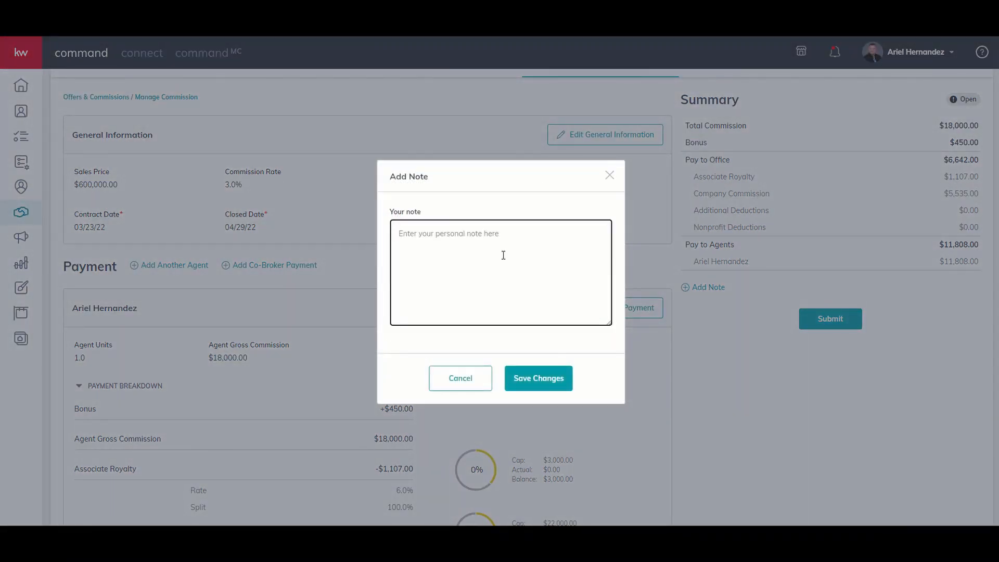
{"action": "type", "text": "I charged a $450 Transaction Fee as a Bonus"}
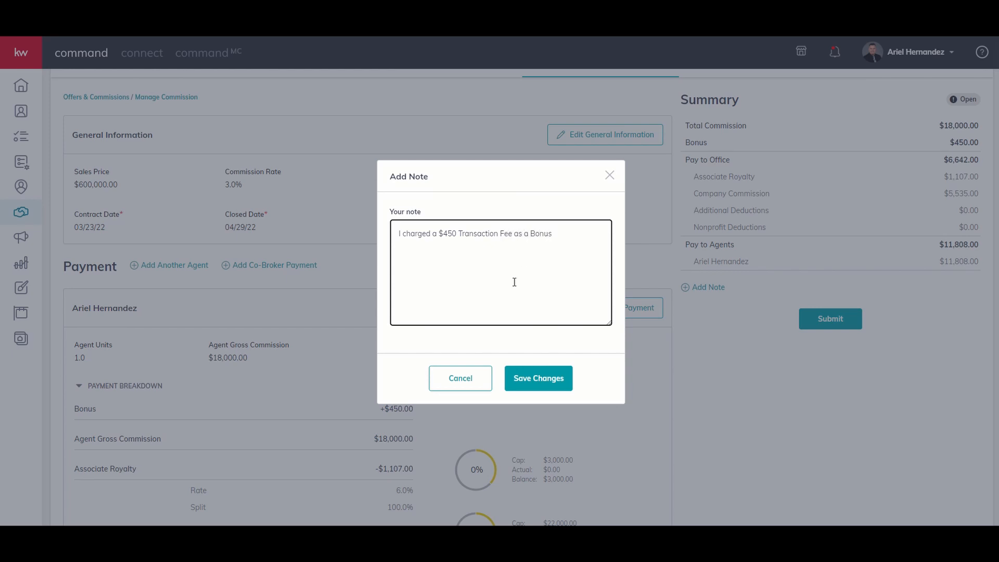
{"action": "left_click", "coordinate": [544, 384]}
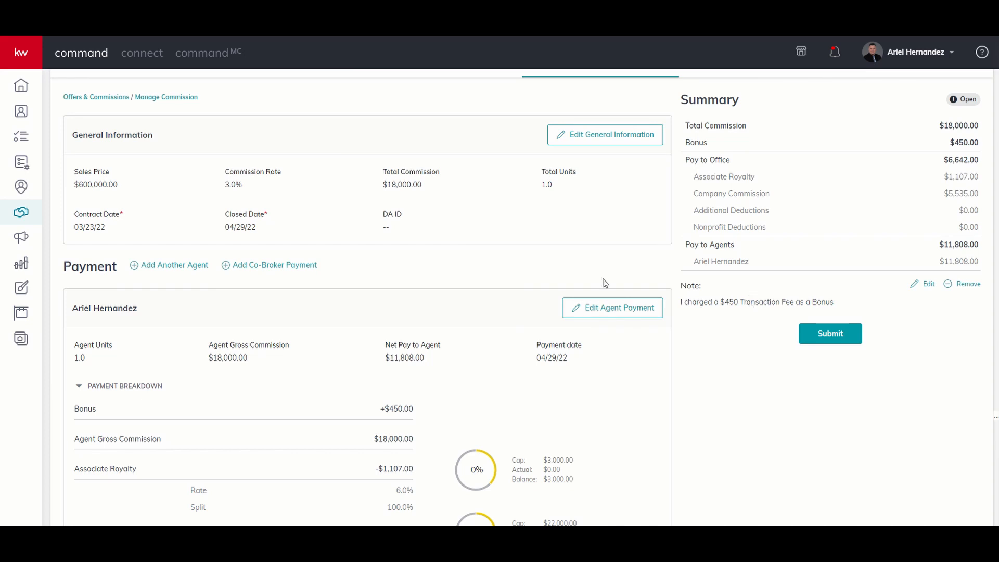
Step: Start a $400 Deduction item on the primary agent's payment, with tax ID type EIN and the payee's tax ID number
{"action": "left_click", "coordinate": [596, 315]}
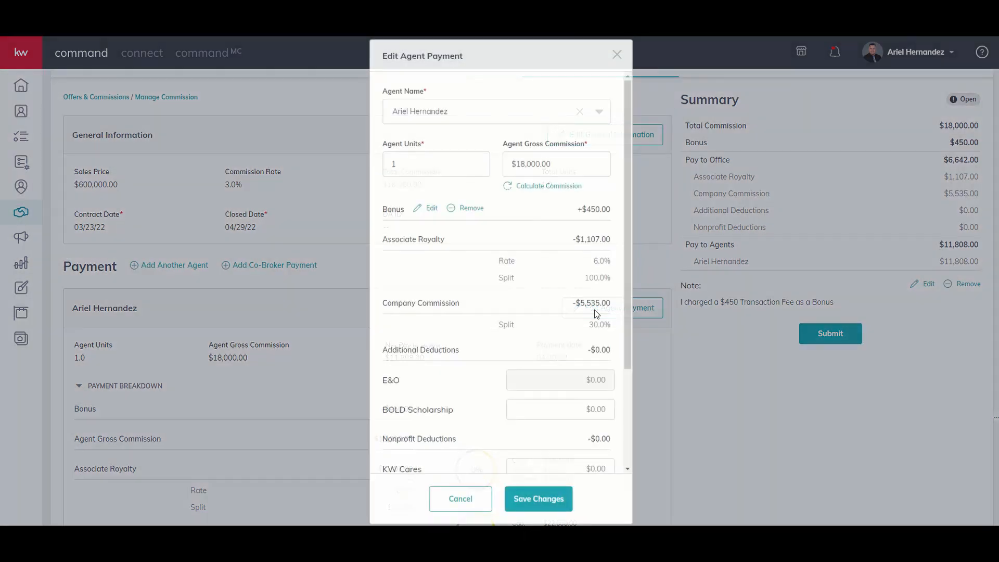
{"action": "scroll", "coordinate": [525, 289], "scroll_direction": "down", "scroll_amount": 3}
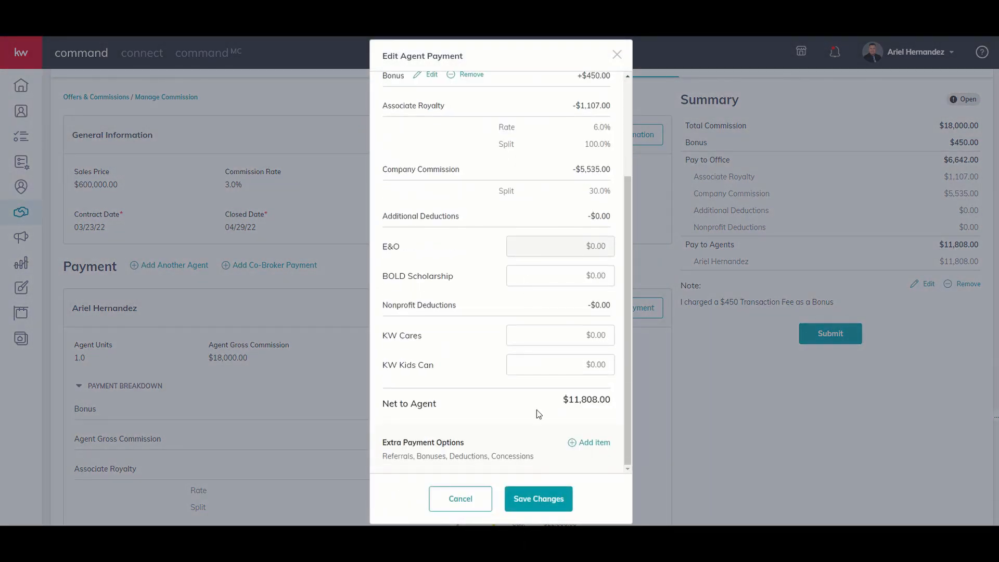
{"action": "left_click", "coordinate": [600, 444]}
{"action": "left_click", "coordinate": [418, 241]}
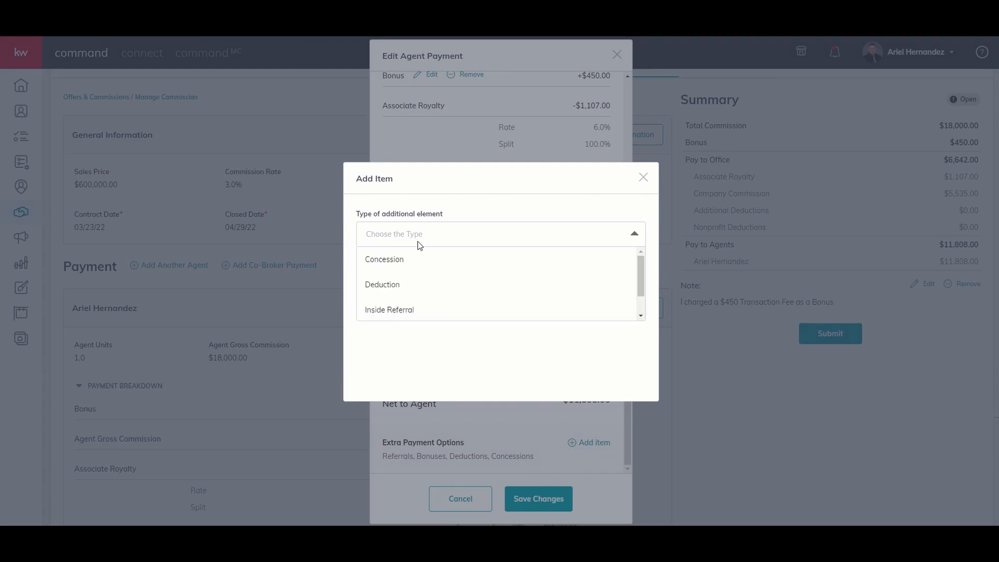
{"action": "left_click", "coordinate": [392, 284]}
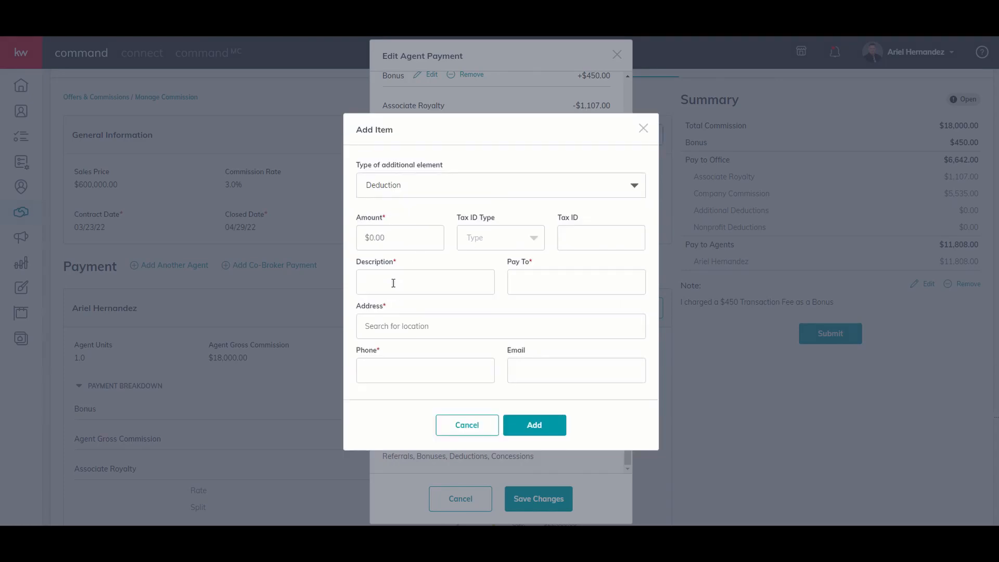
{"action": "left_click", "coordinate": [379, 237]}
{"action": "type", "text": "400"}
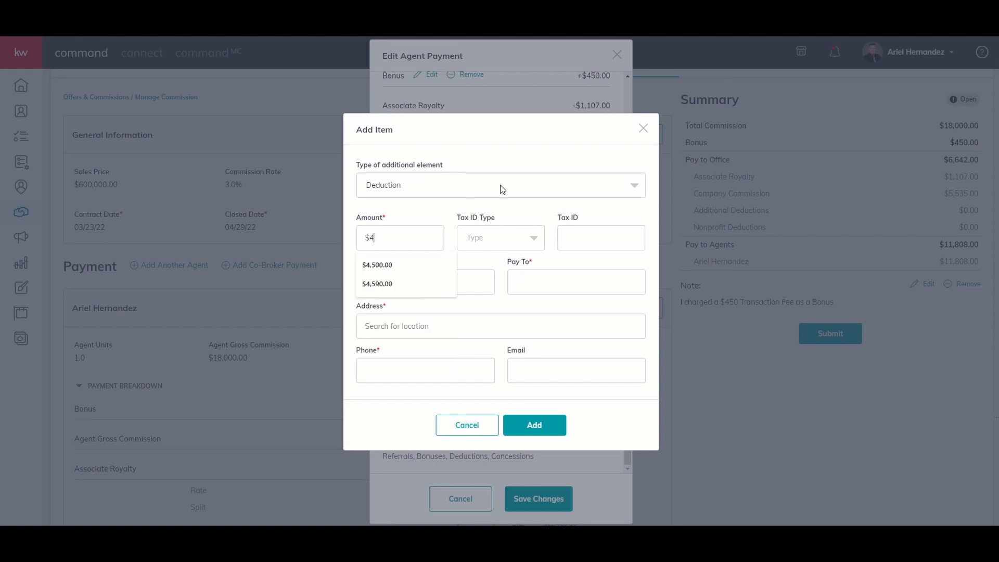
{"action": "left_click", "coordinate": [509, 244]}
{"action": "left_click", "coordinate": [504, 287]}
{"action": "left_click", "coordinate": [588, 239]}
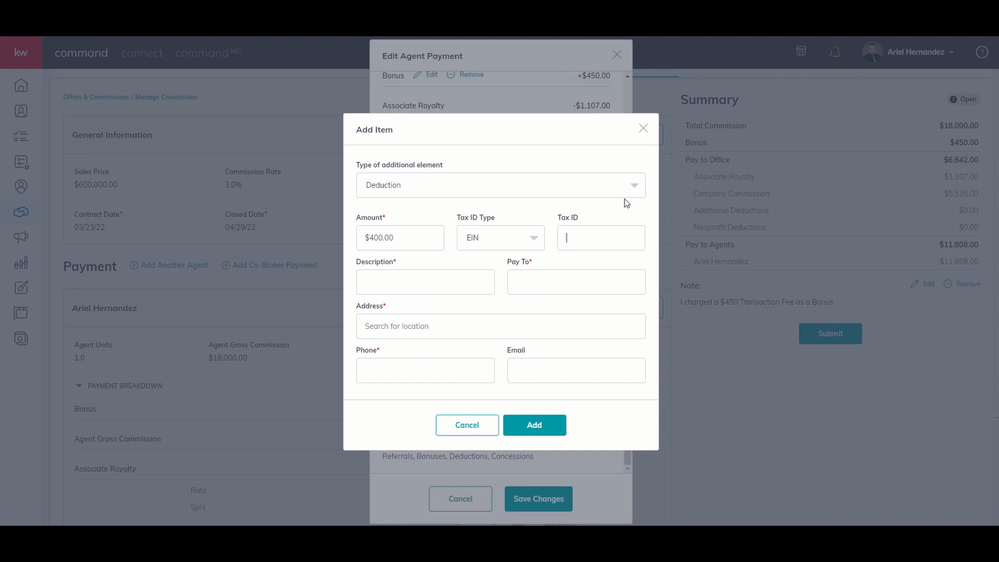
{"action": "type", "text": "123456789"}
Step: Describe the deduction as TC Service and fill in the payee's name and address
{"action": "left_click", "coordinate": [424, 282]}
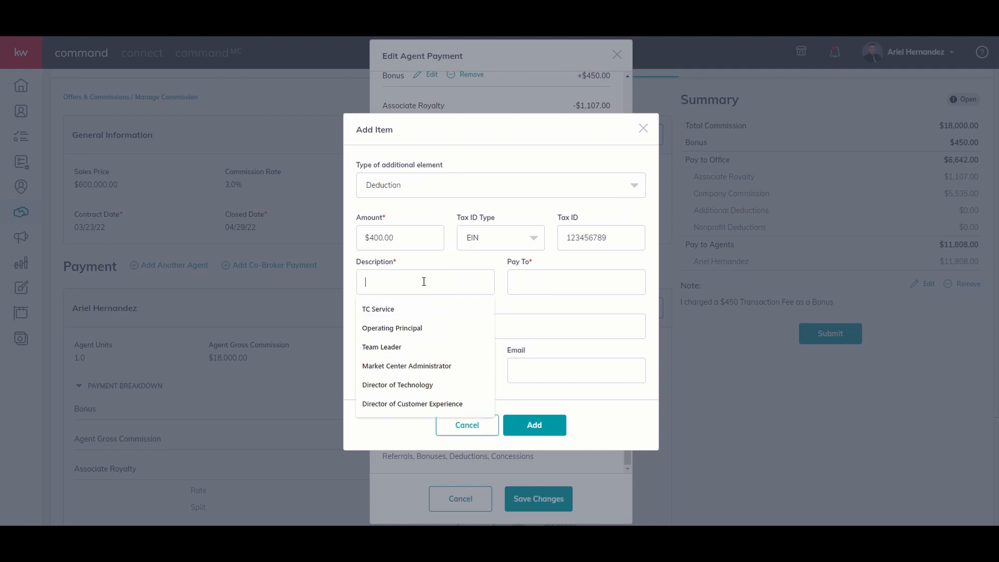
{"action": "left_click", "coordinate": [413, 305]}
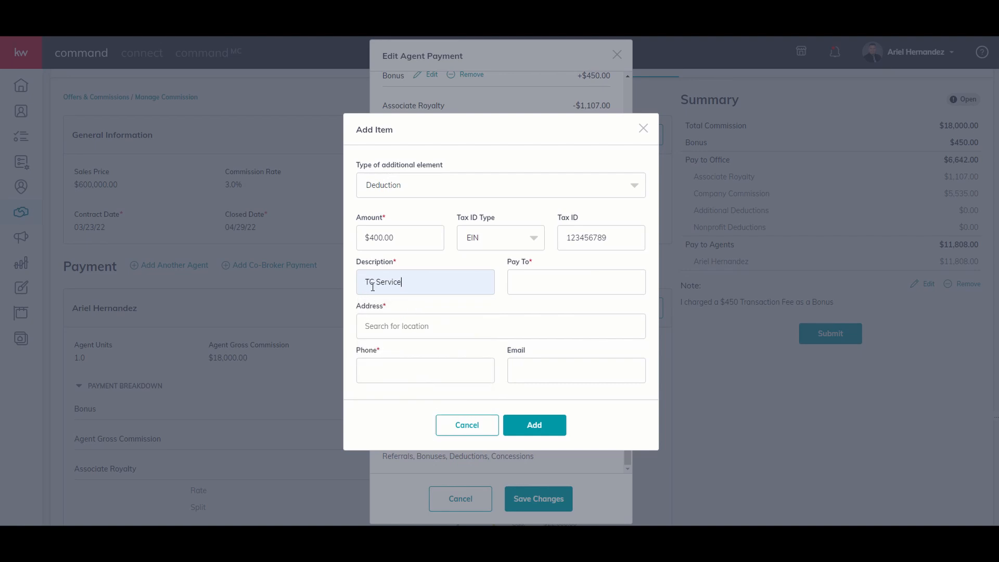
{"action": "left_click", "coordinate": [539, 280]}
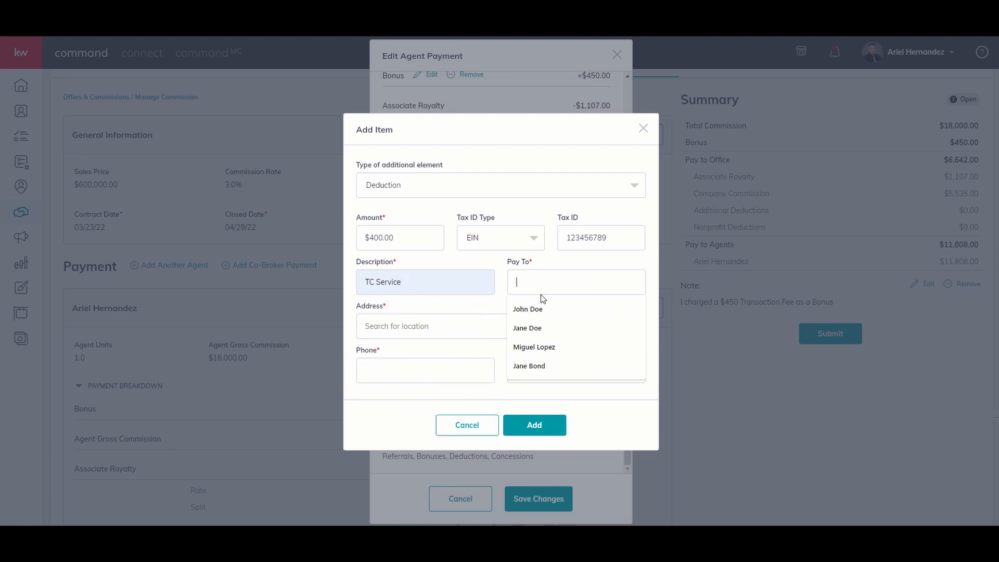
{"action": "left_click", "coordinate": [536, 328]}
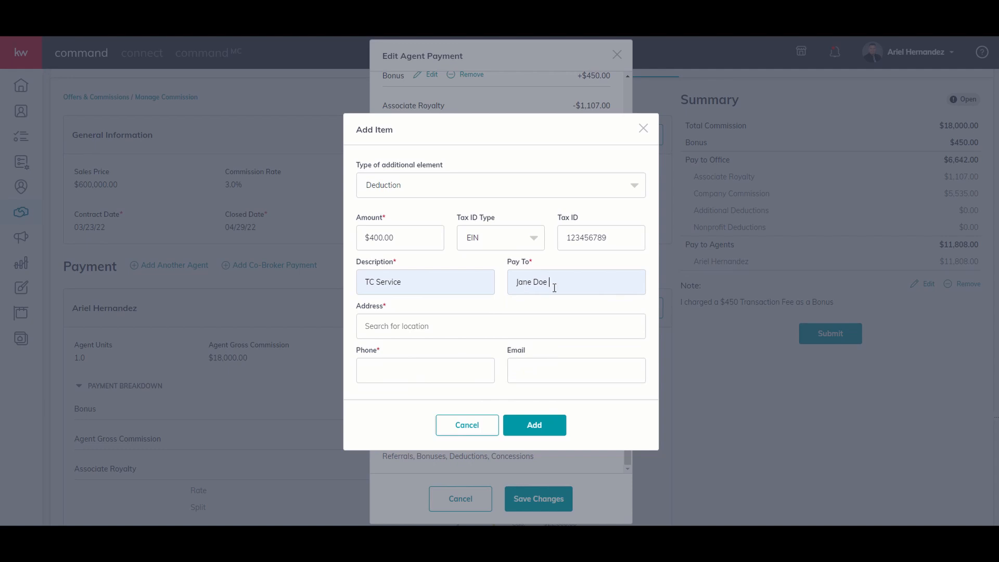
{"action": "left_click", "coordinate": [439, 321]}
{"action": "type", "text": "111"}
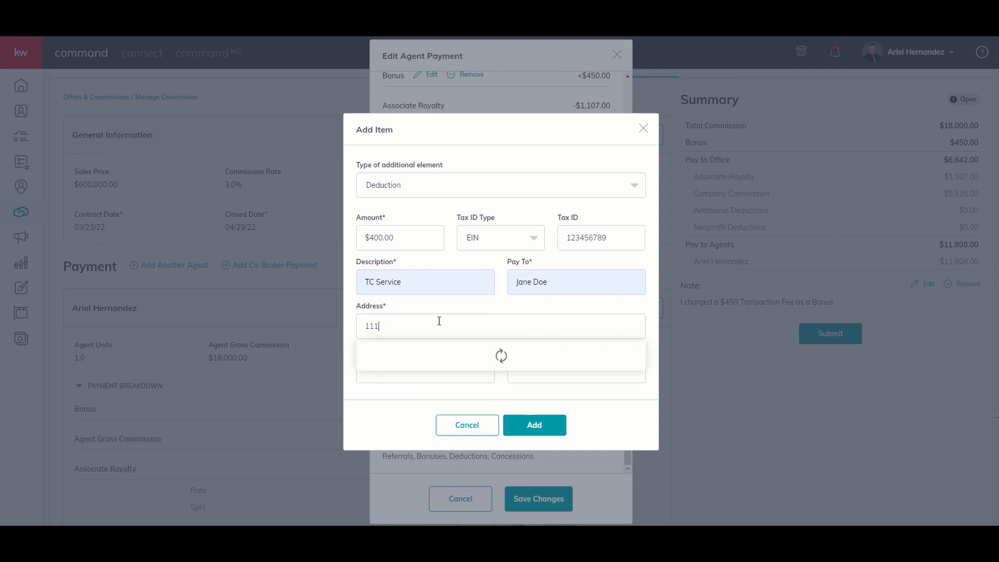
{"action": "left_click", "coordinate": [423, 355]}
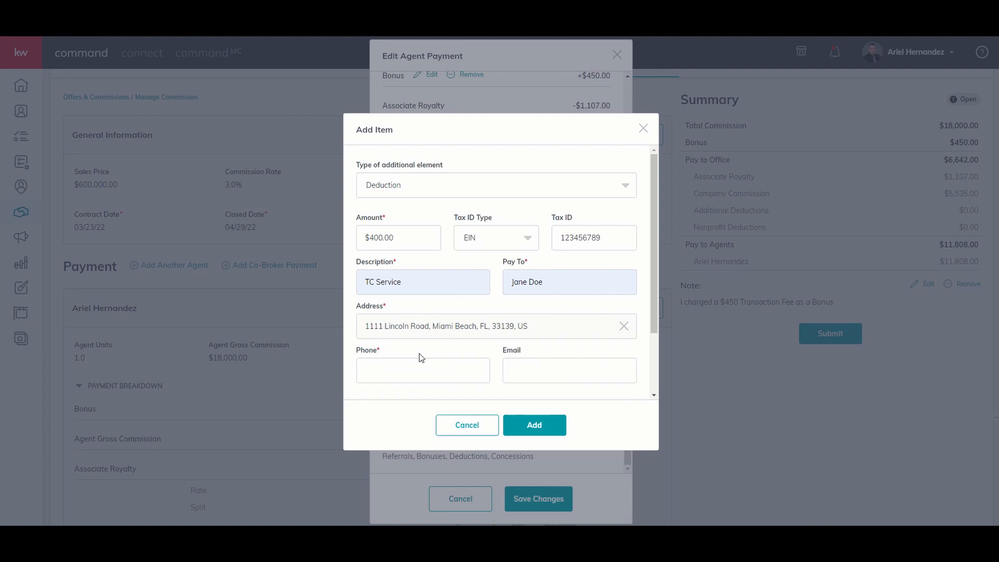
Step: Fill in the payee's phone number and e-mail, add the deduction, and save the agent payment
{"action": "left_click", "coordinate": [399, 375]}
{"action": "type", "text": "333) 333-3333"}
{"action": "left_click", "coordinate": [553, 381]}
{"action": "left_click", "coordinate": [547, 361]}
{"action": "left_click", "coordinate": [540, 429]}
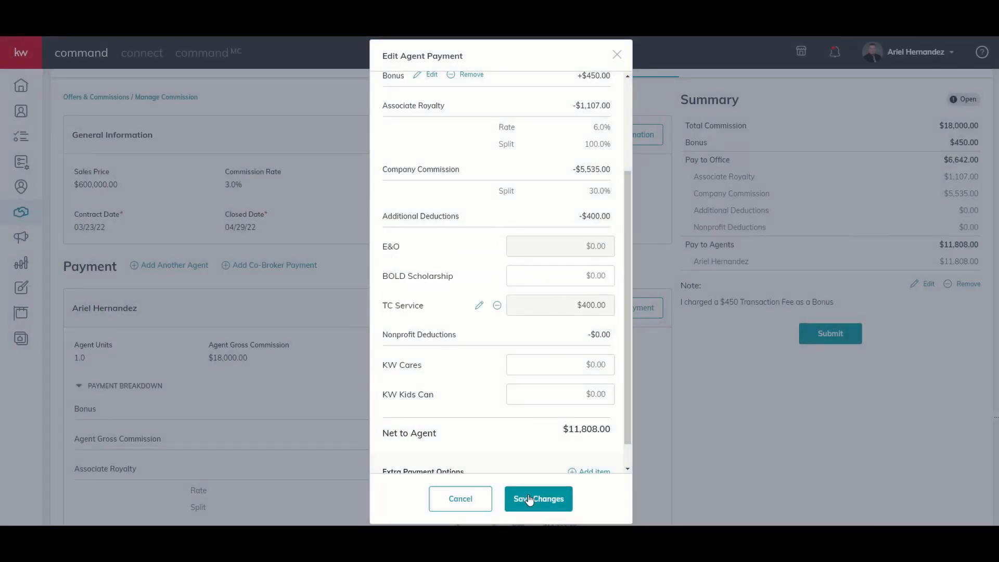
{"action": "left_click", "coordinate": [529, 501]}
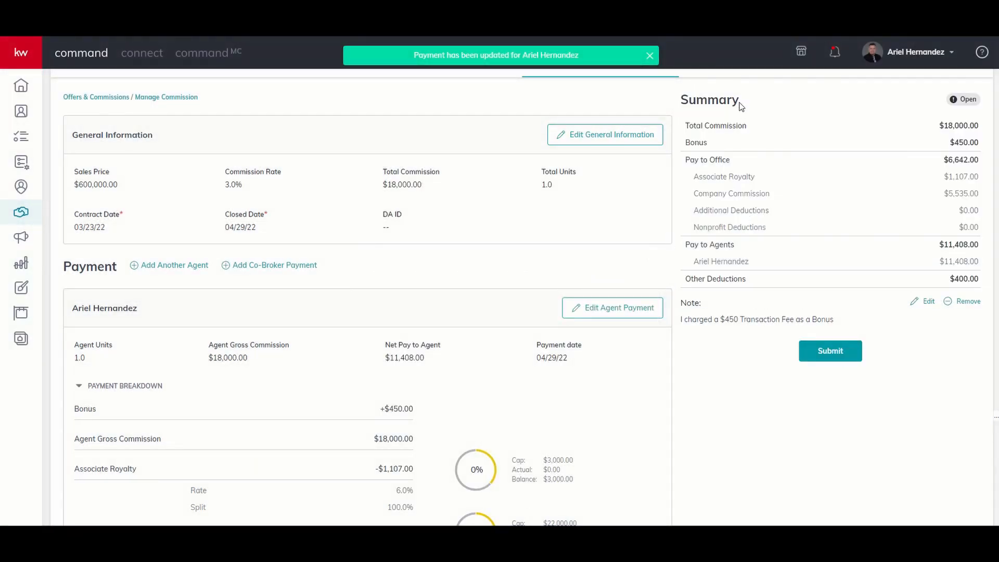
{"action": "left_click_drag", "start_coordinate": [689, 127], "coordinate": [711, 130]}
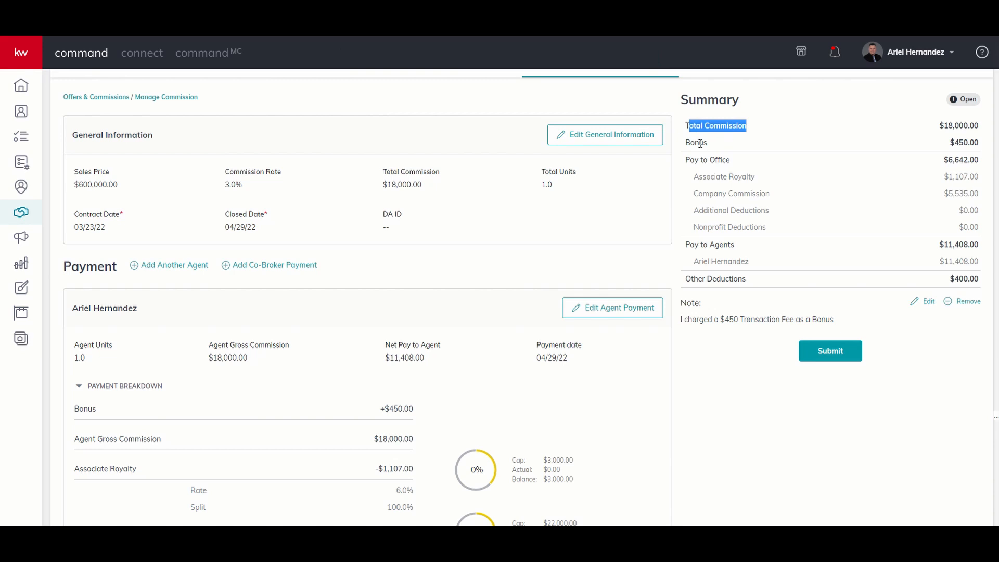
{"action": "left_click_drag", "start_coordinate": [686, 141], "coordinate": [713, 145]}
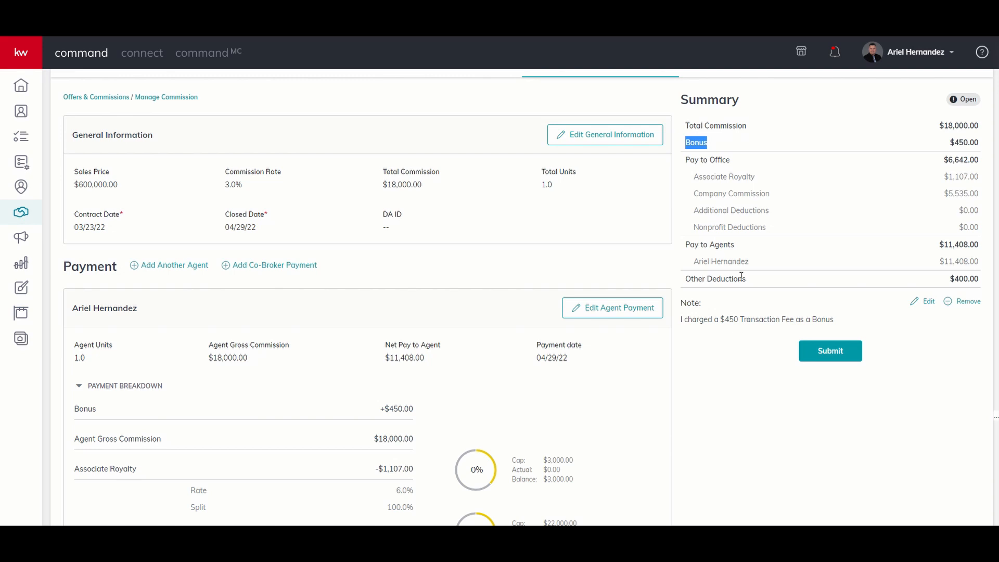
{"action": "left_click_drag", "start_coordinate": [949, 279], "coordinate": [980, 262]}
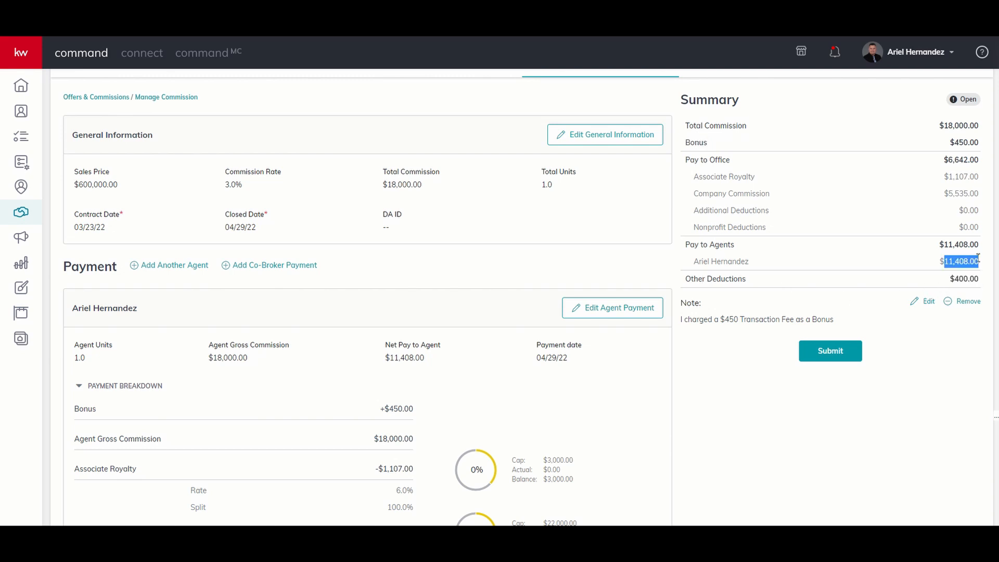
Step: Reopen the primary agent's payment for editing at its extra payment options
{"action": "left_click", "coordinate": [718, 369]}
{"action": "left_click", "coordinate": [617, 311]}
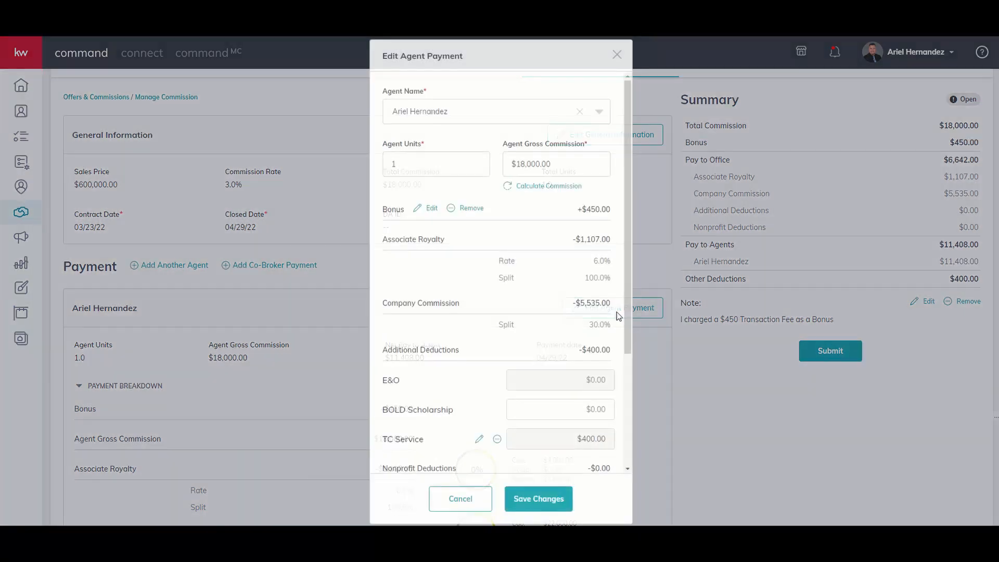
{"action": "scroll", "coordinate": [573, 380], "scroll_direction": "down", "scroll_amount": 5}
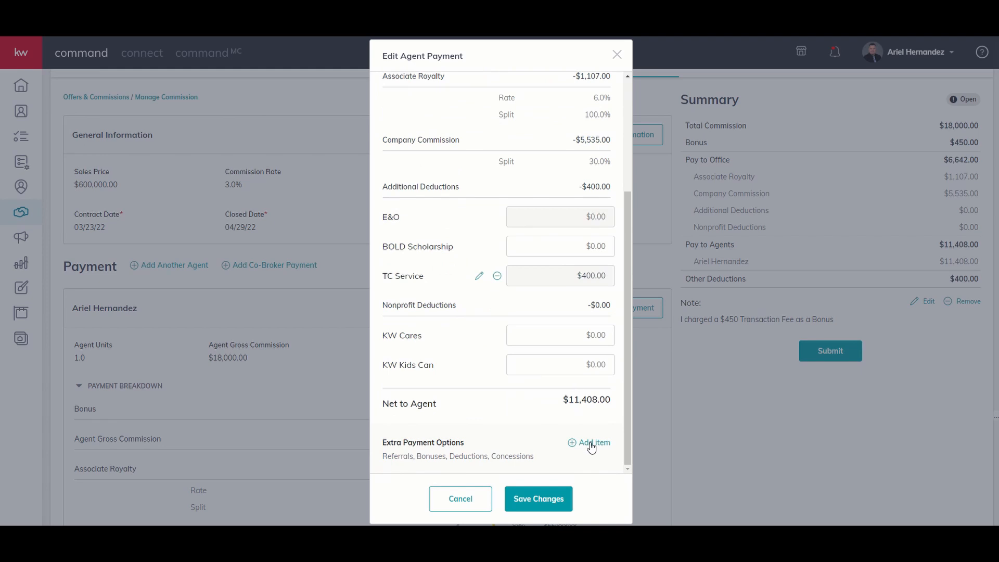
{"action": "left_click", "coordinate": [591, 443]}
{"action": "left_click", "coordinate": [492, 244]}
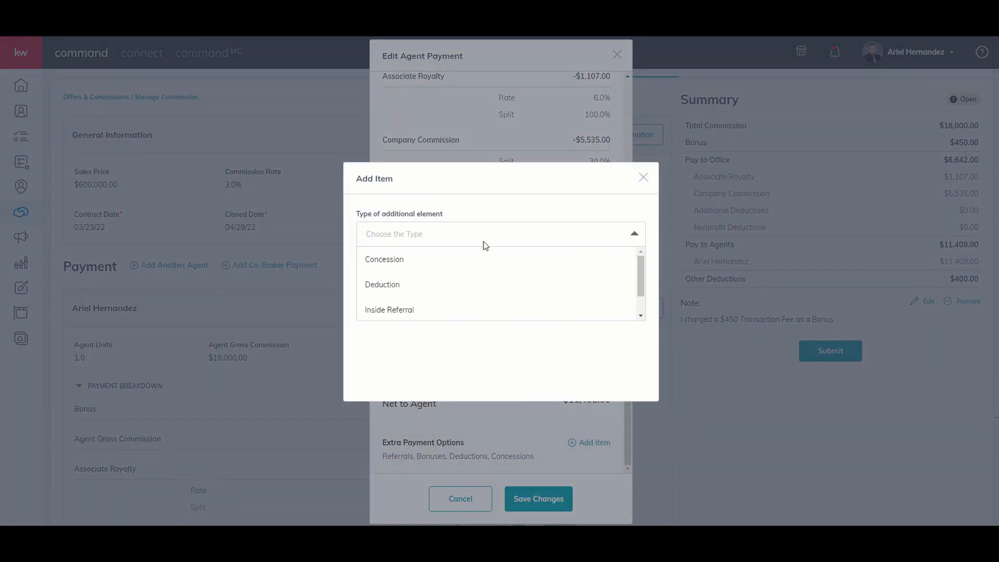
{"action": "left_click", "coordinate": [385, 260]}
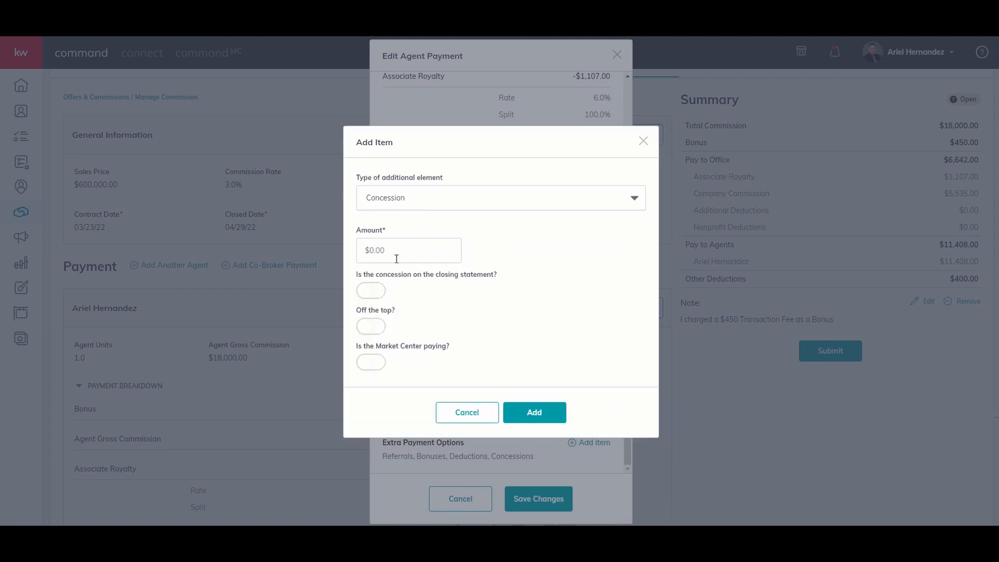
{"action": "left_click", "coordinate": [396, 251]}
{"action": "type", "text": "1,0"}
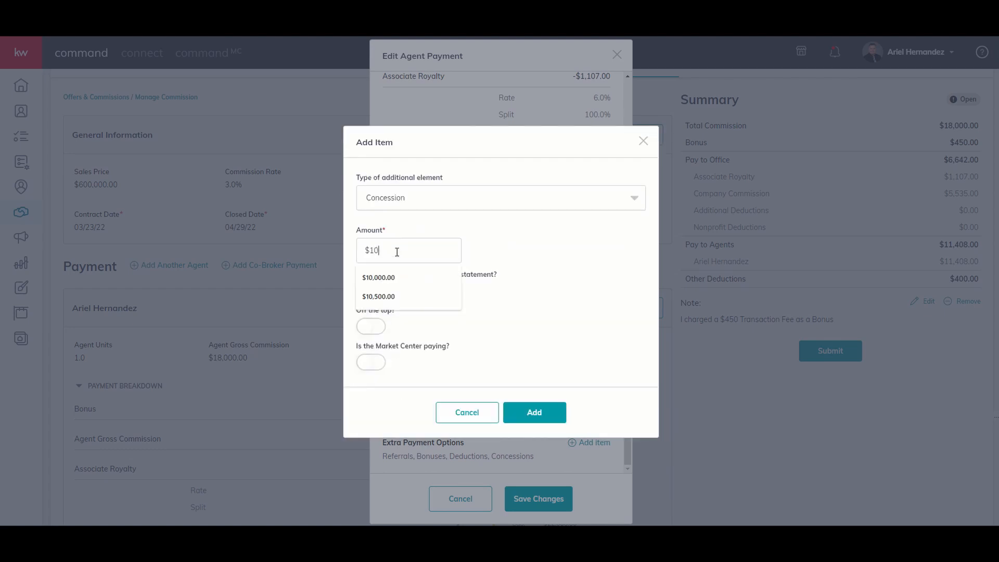
{"action": "type", "text": "00"}
{"action": "left_click", "coordinate": [524, 249]}
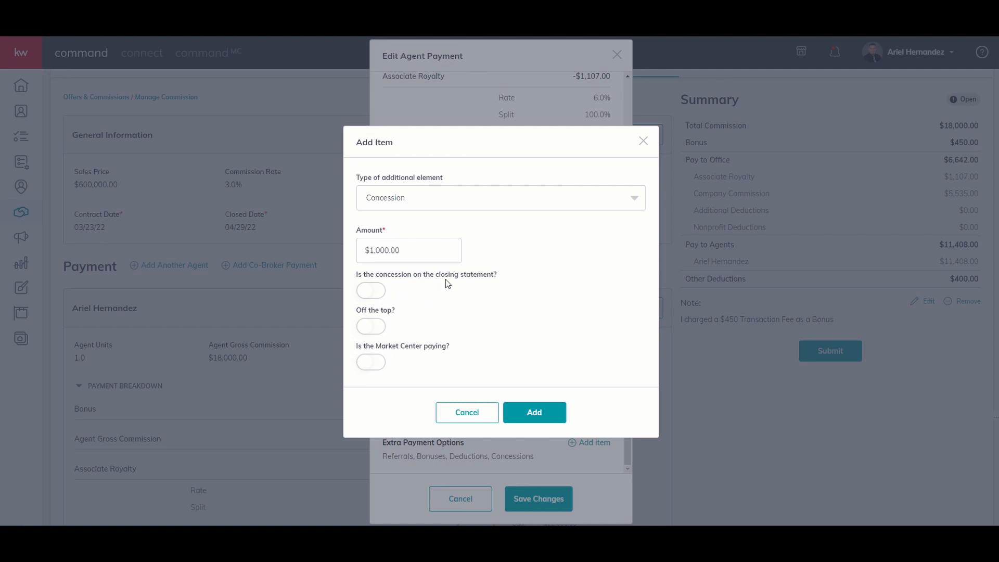
{"action": "left_click", "coordinate": [378, 292]}
{"action": "left_click", "coordinate": [377, 327]}
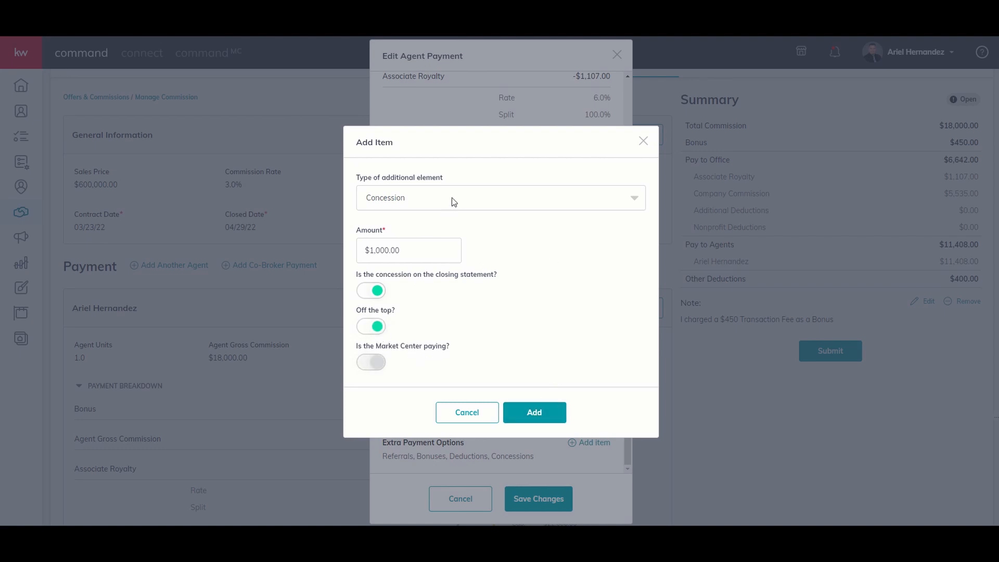
{"action": "left_click", "coordinate": [463, 412]}
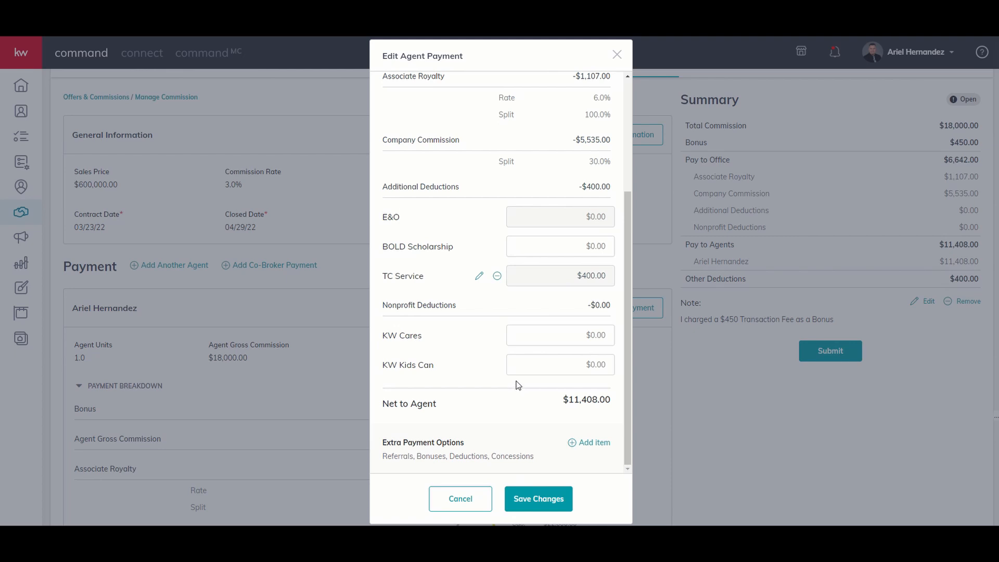
{"action": "left_click", "coordinate": [587, 443]}
{"action": "left_click", "coordinate": [418, 236]}
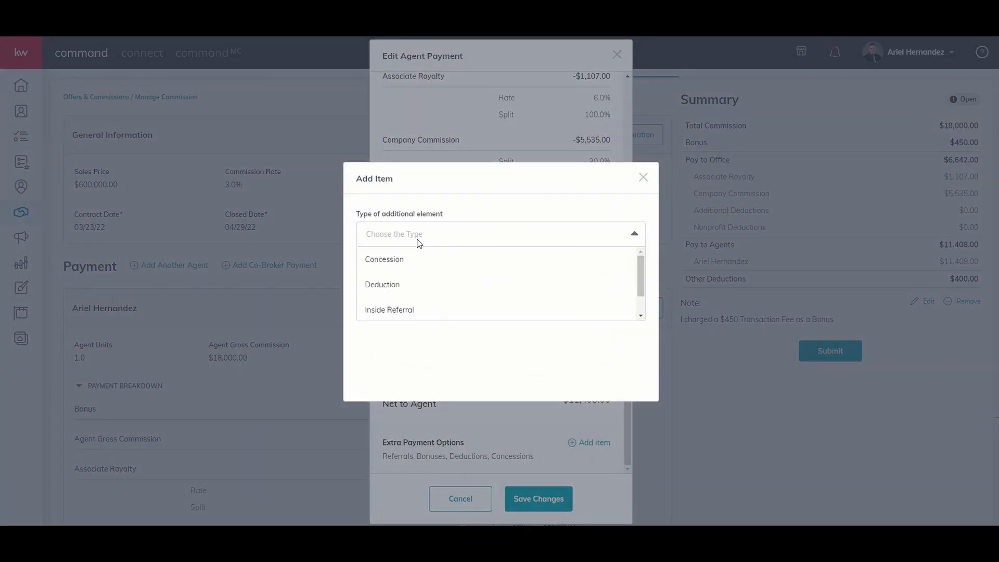
{"action": "scroll", "coordinate": [421, 267], "scroll_direction": "down", "scroll_amount": 1}
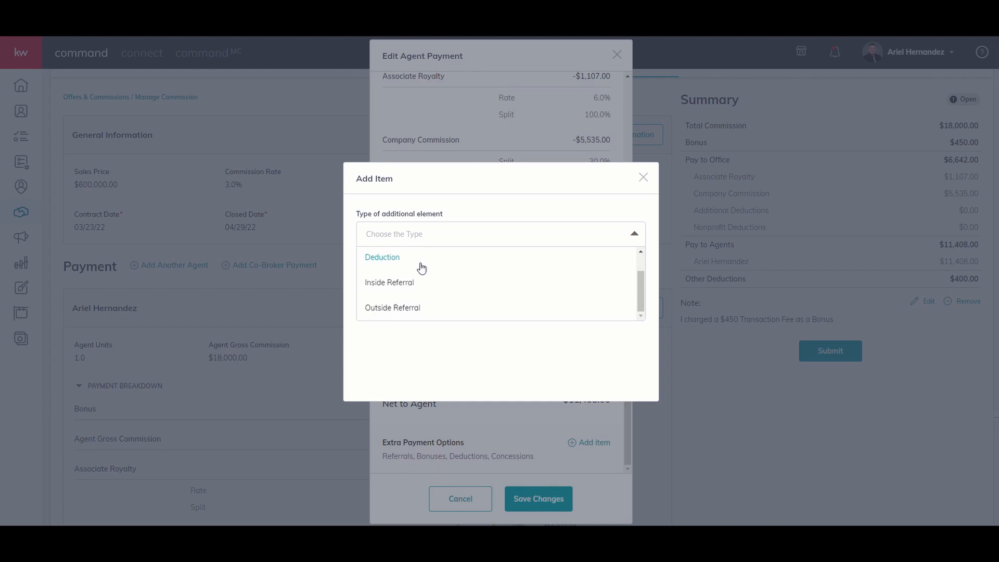
{"action": "left_click", "coordinate": [411, 311]}
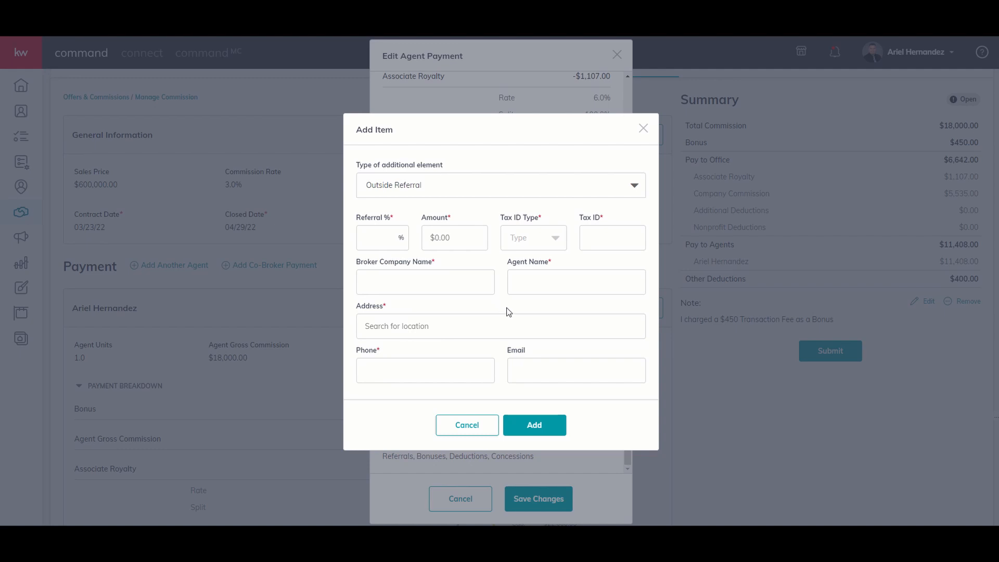
{"action": "left_click", "coordinate": [381, 237]}
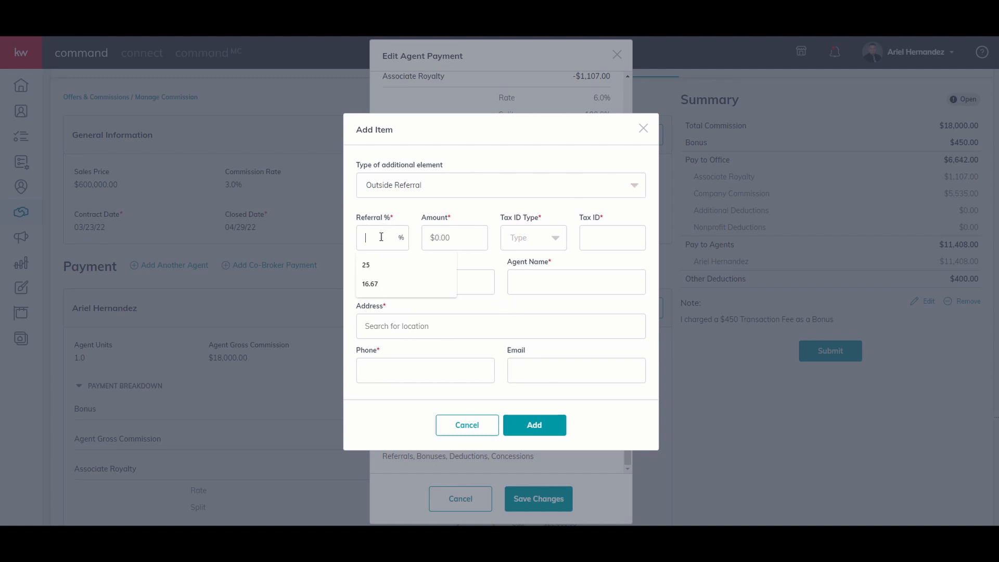
{"action": "type", "text": "30"}
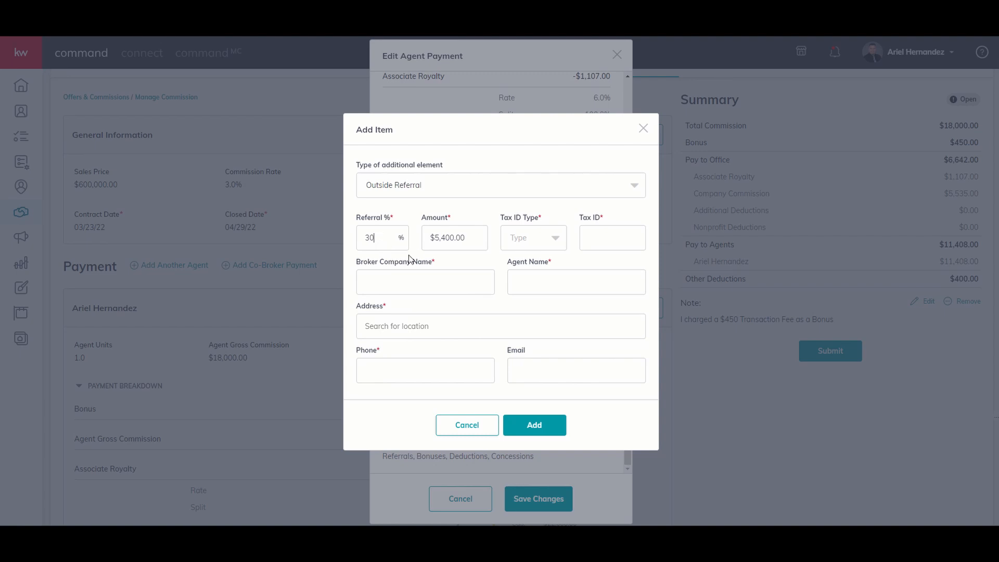
{"action": "left_click", "coordinate": [535, 237]}
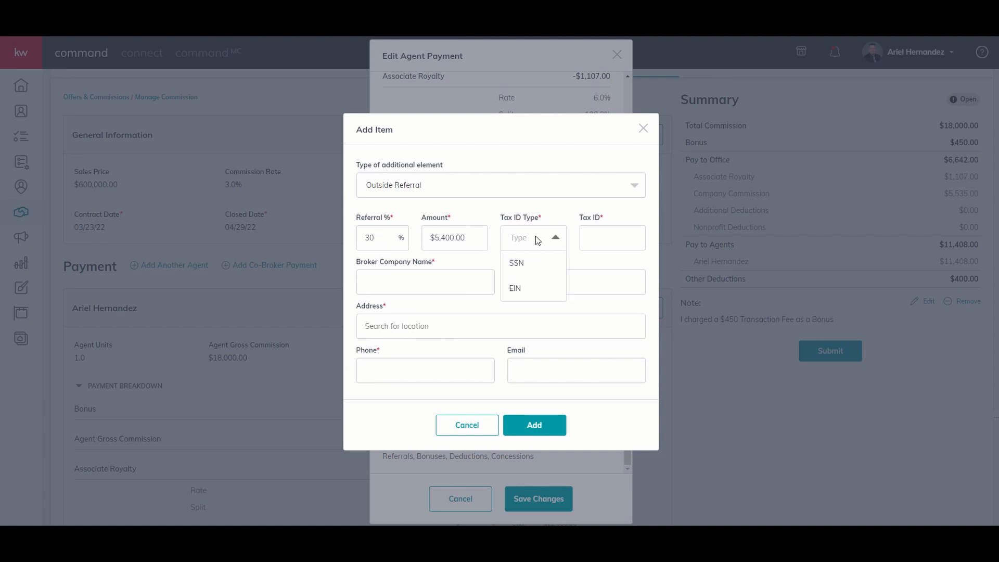
{"action": "left_click", "coordinate": [518, 290]}
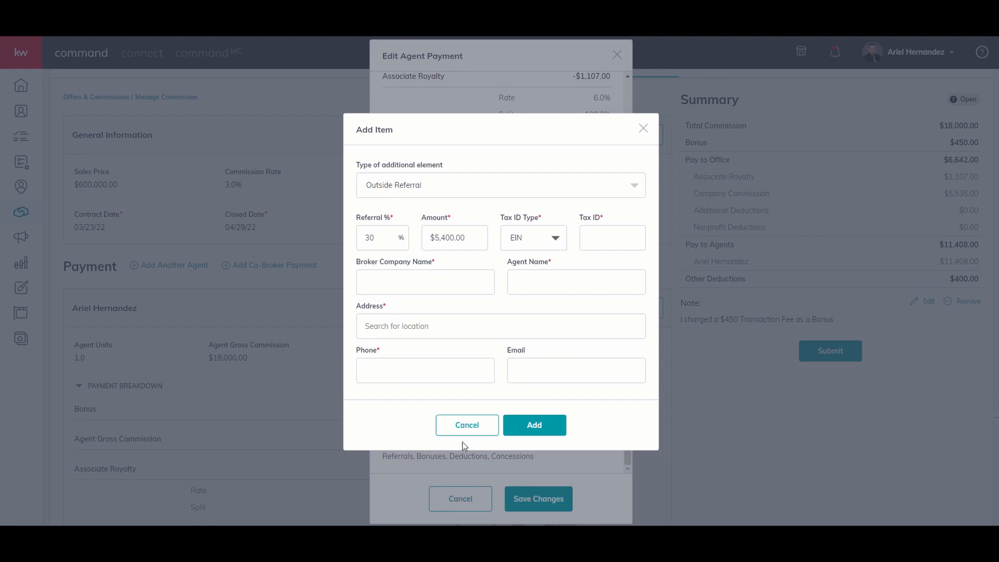
{"action": "left_click", "coordinate": [467, 425]}
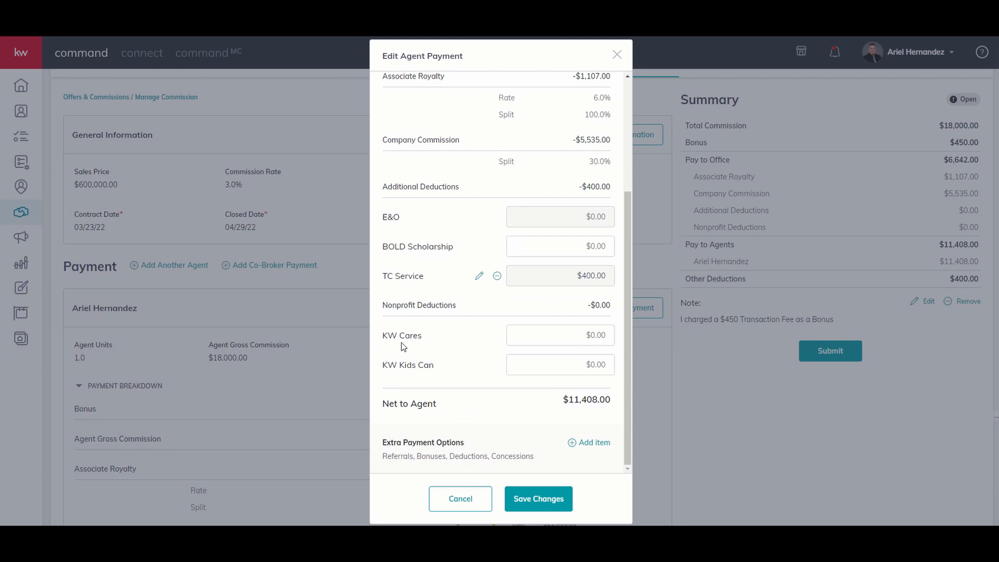
Step: Check the KW Cares, KW Kids Can and BOLD Scholarship amounts on the primary agent's payment and save the payment
{"action": "left_click", "coordinate": [573, 338]}
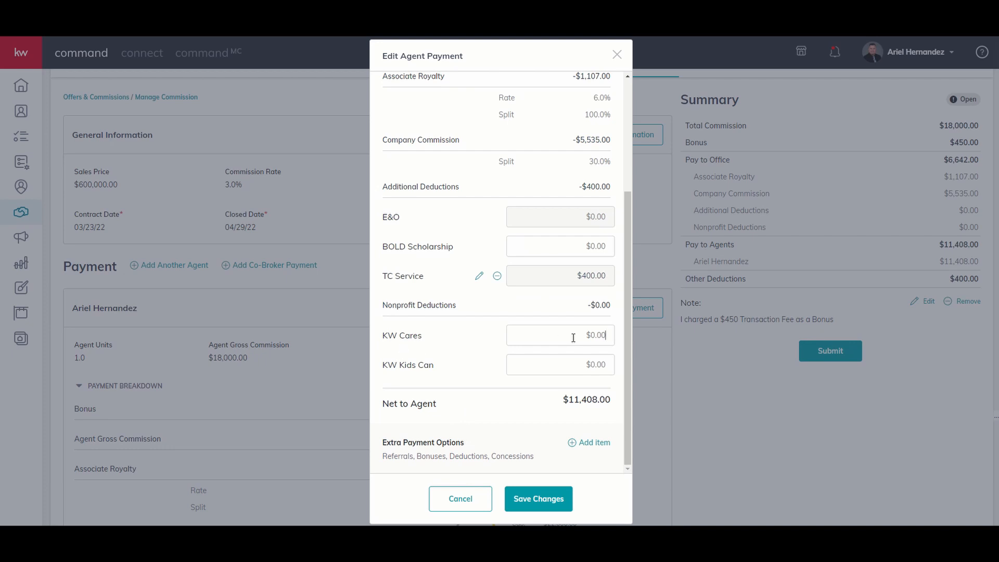
{"action": "left_click", "coordinate": [579, 372]}
{"action": "scroll", "coordinate": [553, 353], "scroll_direction": "up", "scroll_amount": 3}
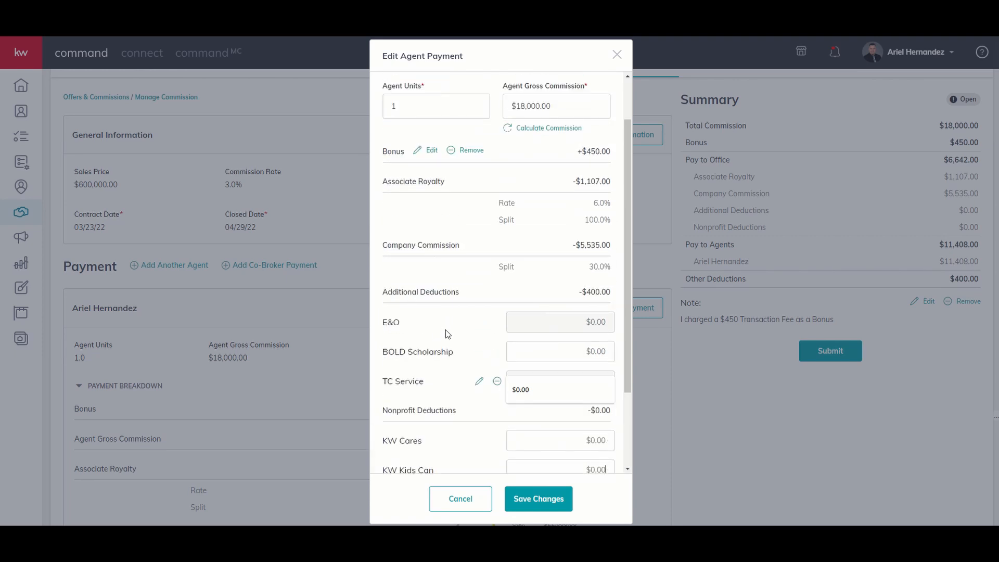
{"action": "left_click", "coordinate": [573, 352]}
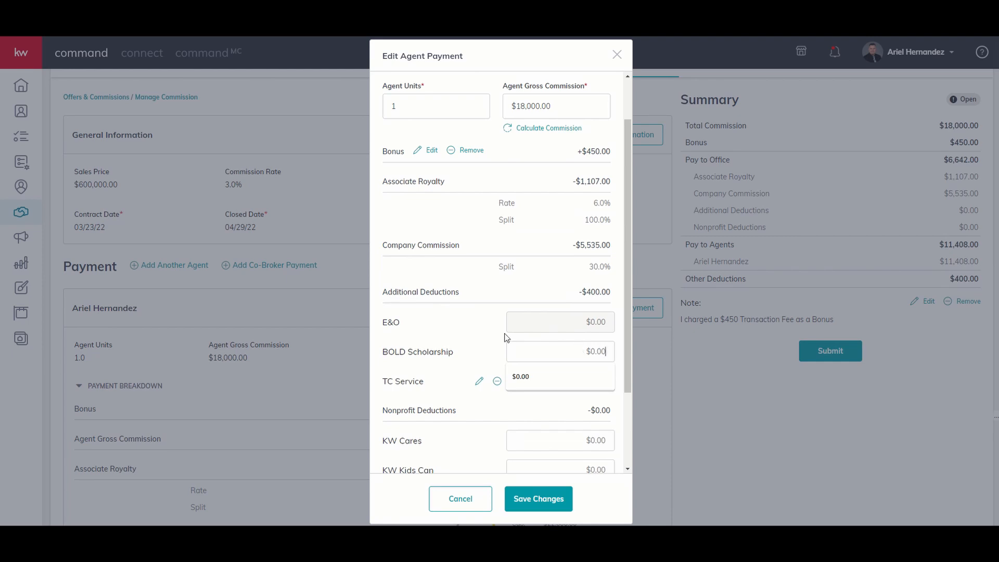
{"action": "scroll", "coordinate": [466, 347], "scroll_direction": "up", "scroll_amount": 2}
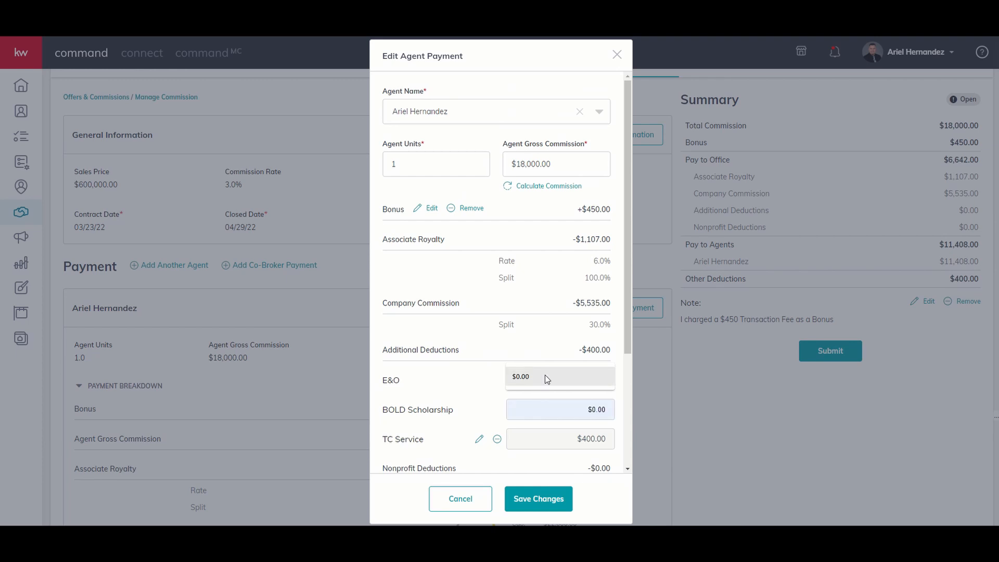
{"action": "left_click", "coordinate": [539, 500]}
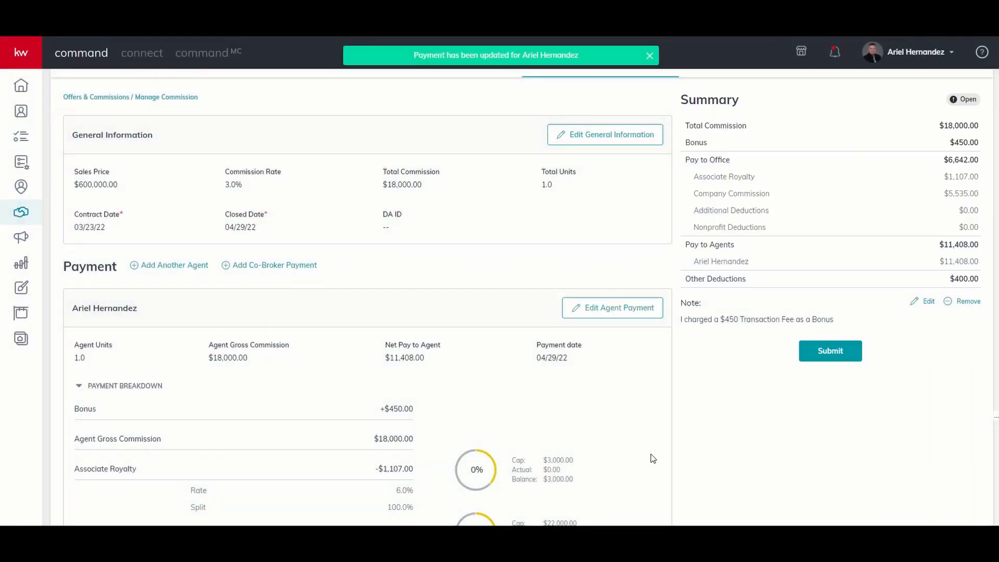